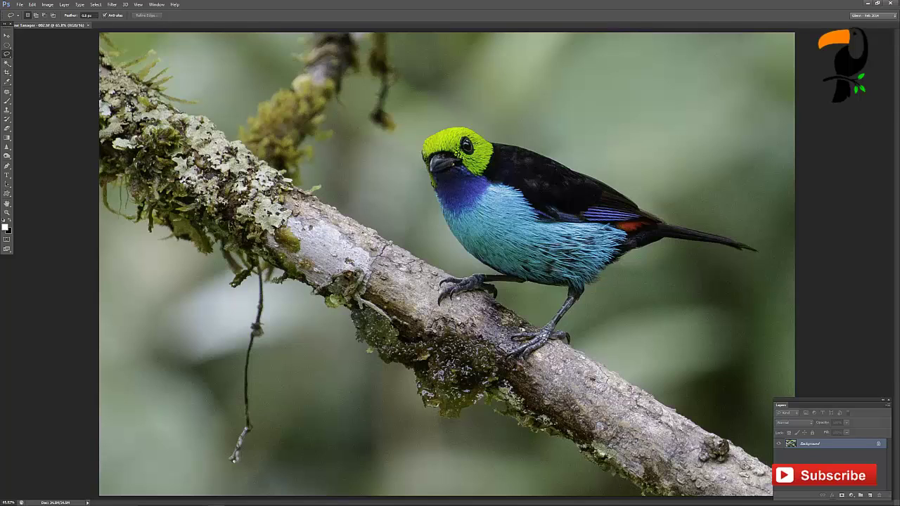
Magic Wand-select the green background beside the bird, at upper right, below the tail and lower right.
scroll(450, 271, up, 5)
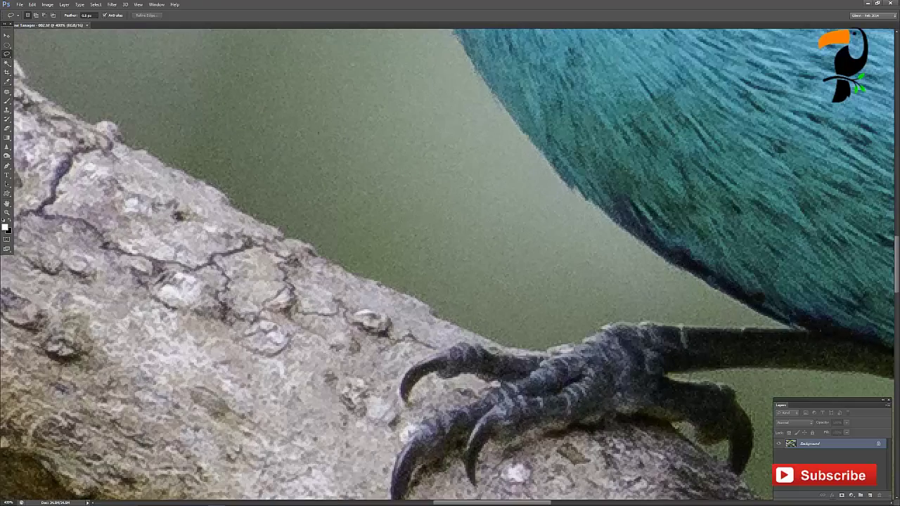
scroll(582, 170, down, 10)
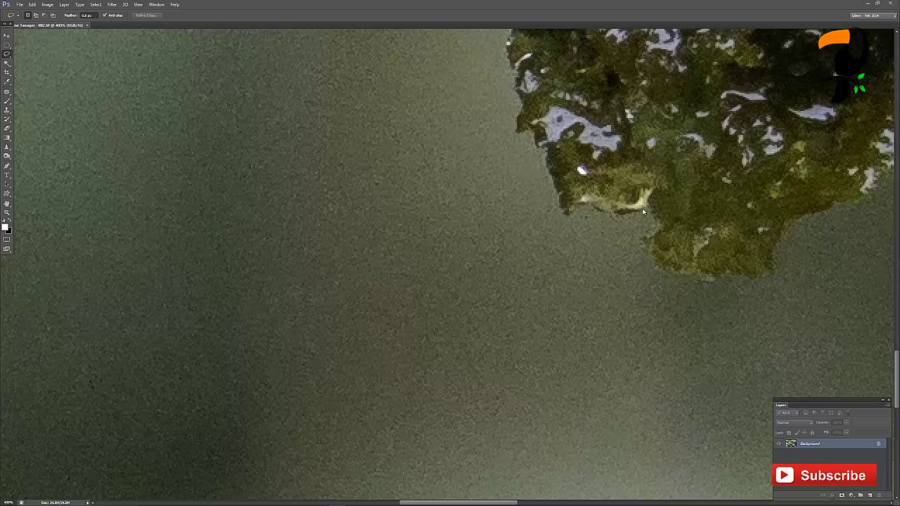
key(ctrl+0)
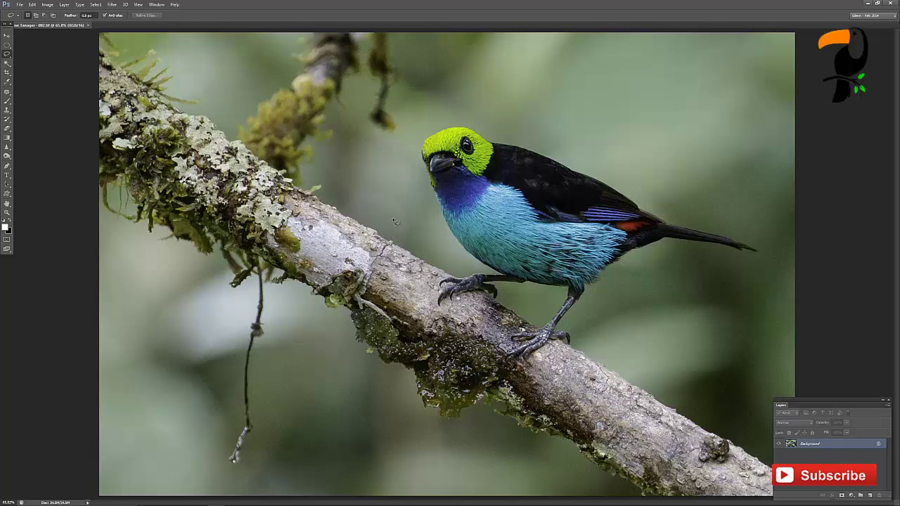
click(7, 63)
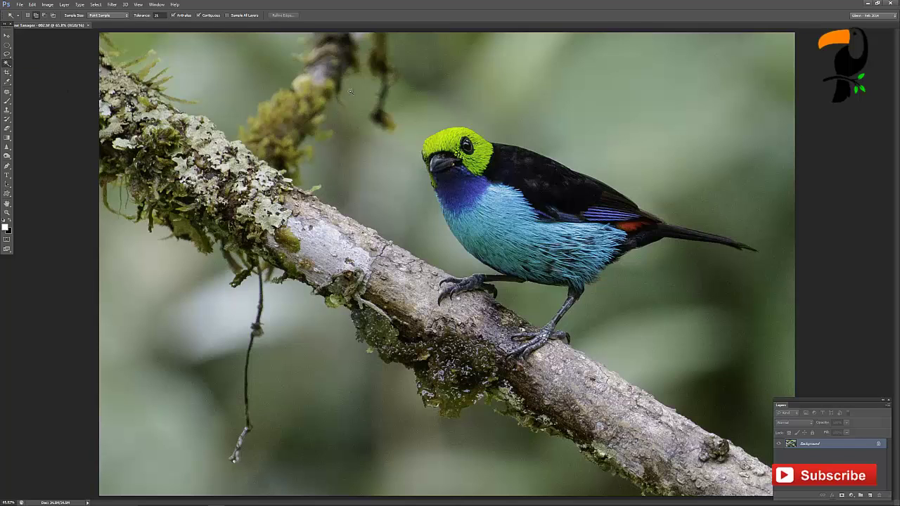
click(618, 101)
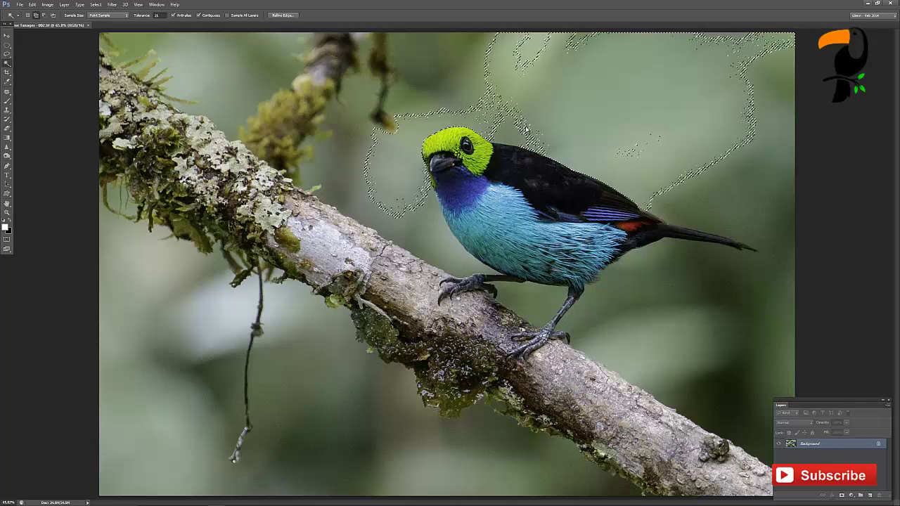
click(764, 210)
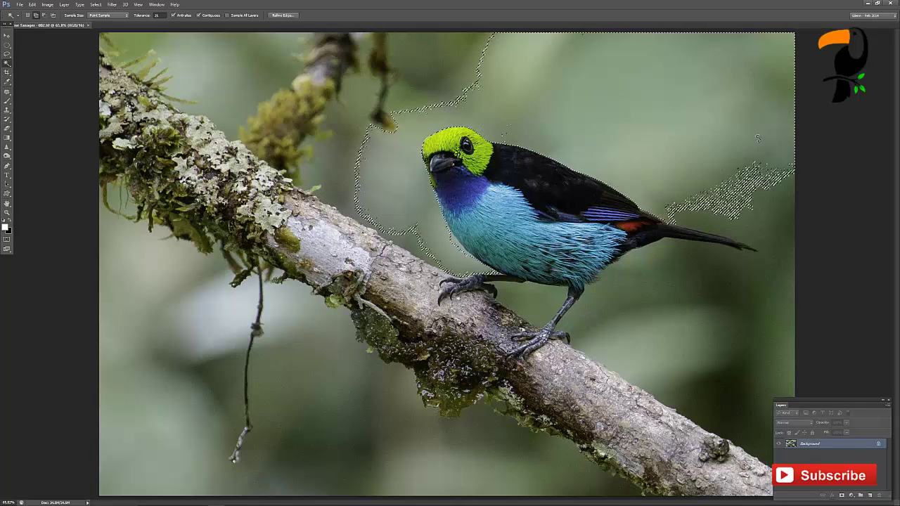
click(771, 250)
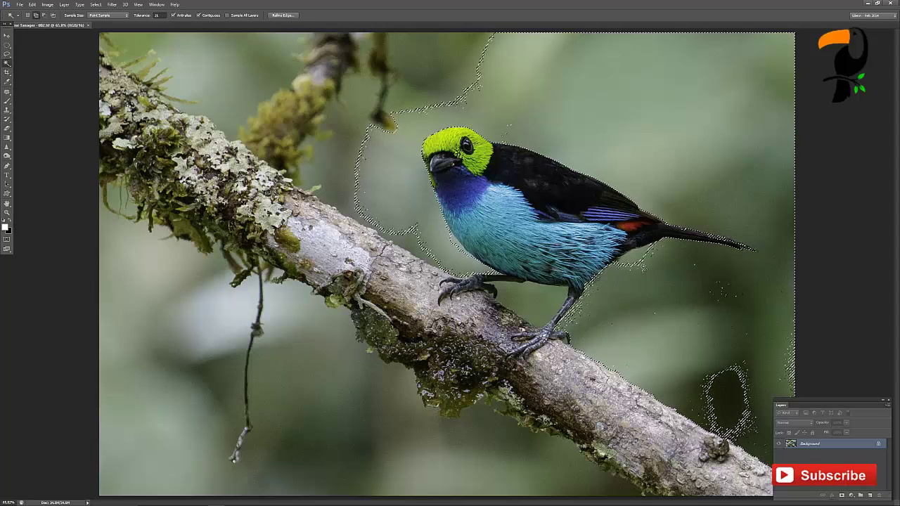
click(735, 302)
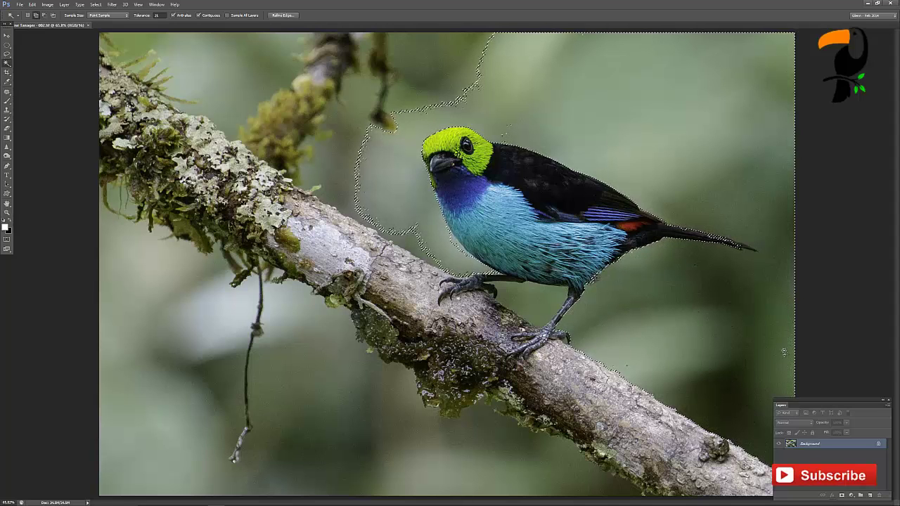
Add the background between branch and moss, the upper and upper-left areas, undoing the stray bird-back click.
click(328, 116)
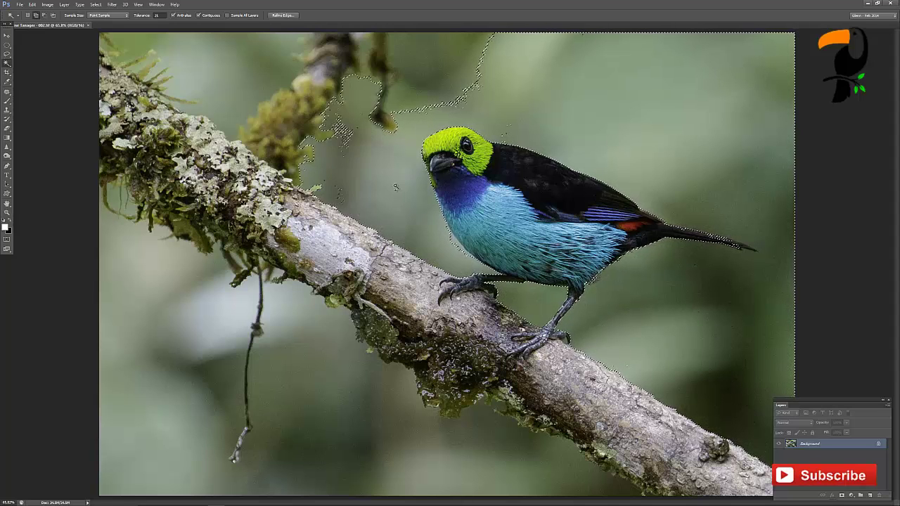
click(464, 90)
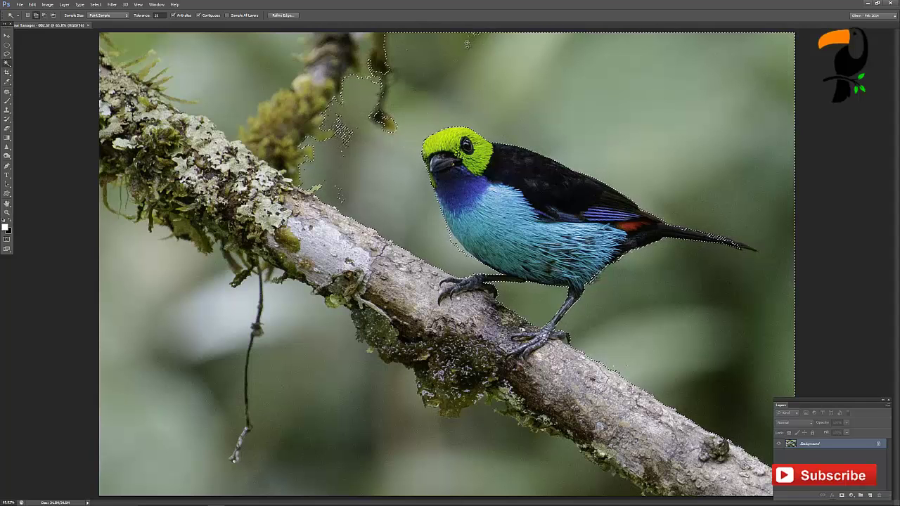
click(198, 48)
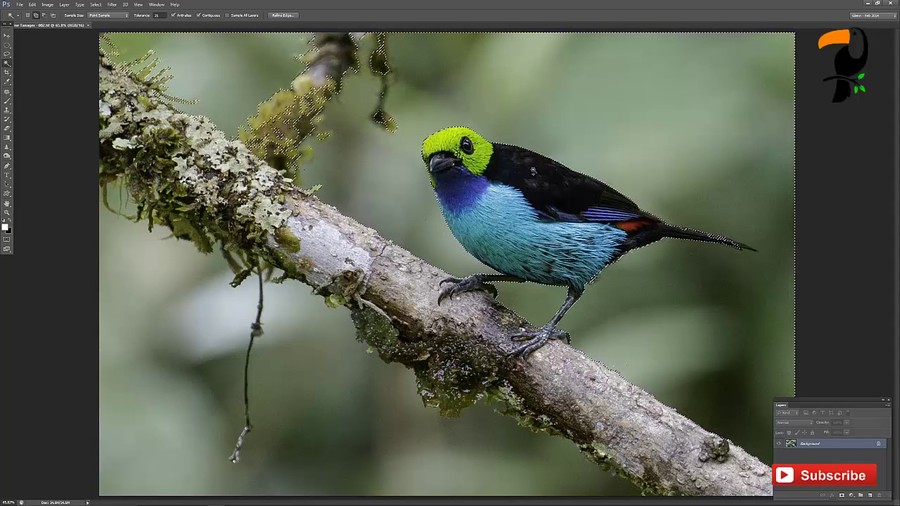
click(536, 156)
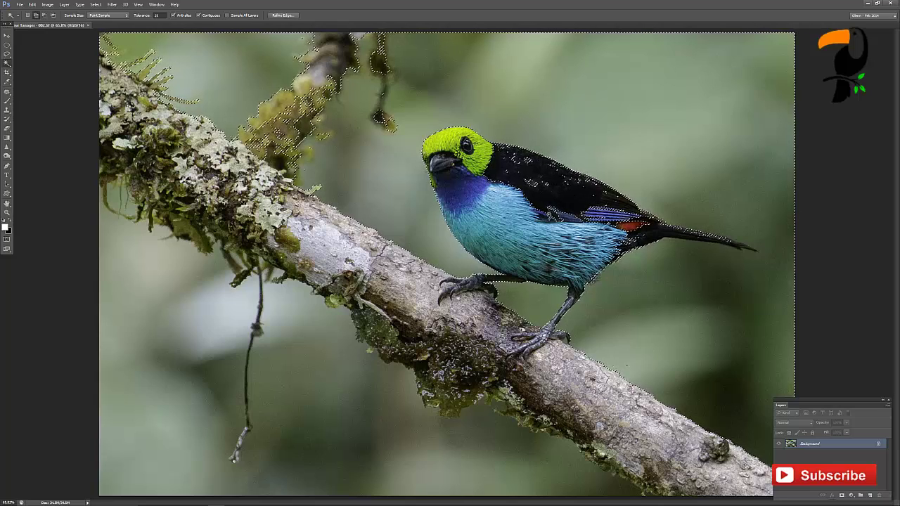
key(ctrl+z)
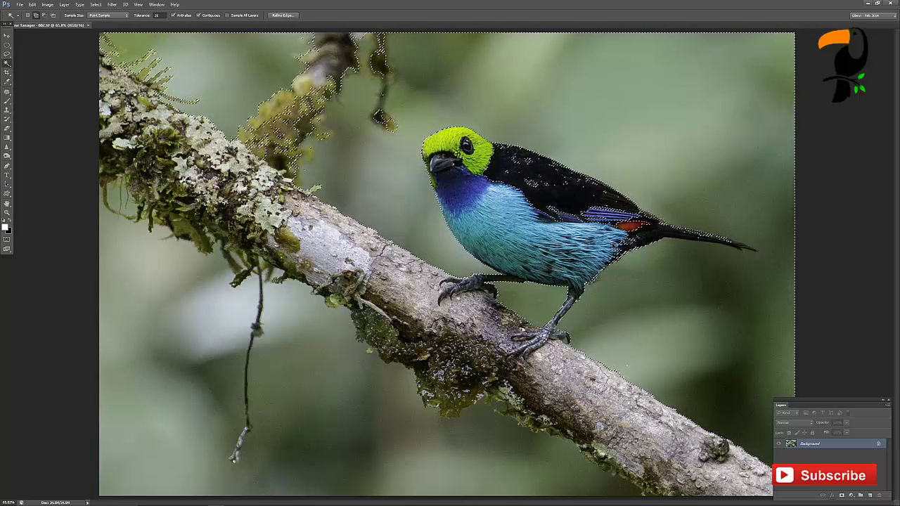
click(7, 53)
Lasso-add the area along the bird's back and cut the small loop out of the selection edge.
key(shift)
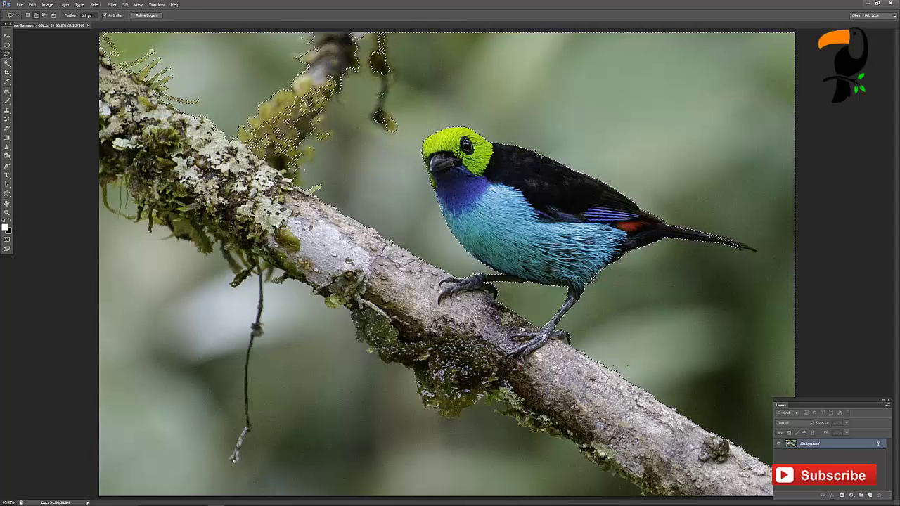
drag(557, 154, 655, 213)
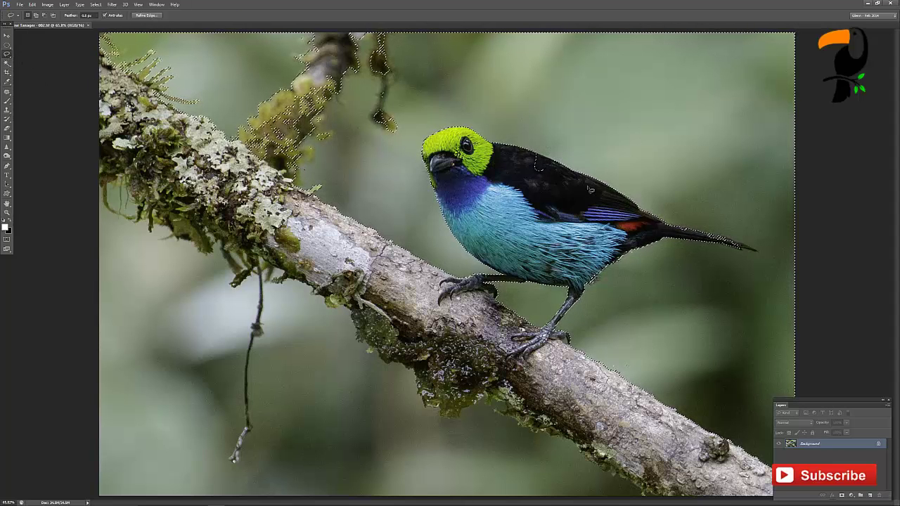
scroll(535, 159, up, 6)
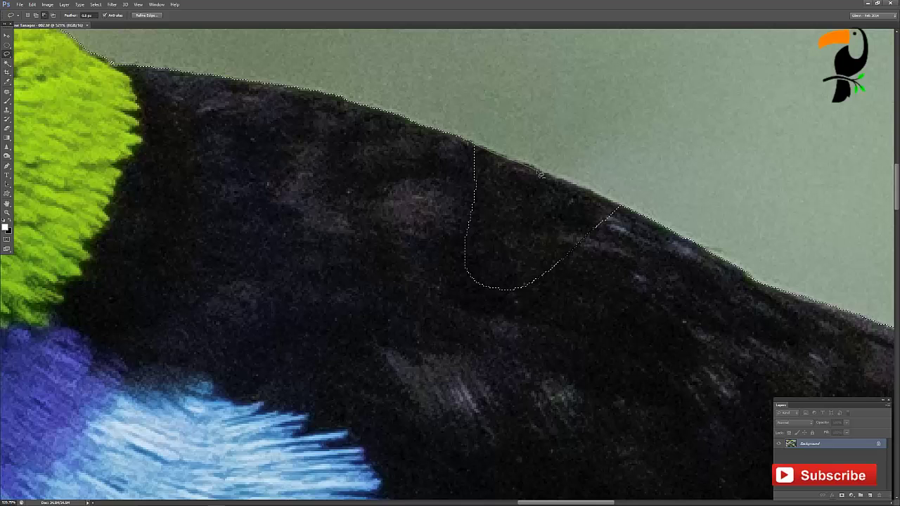
drag(550, 317, 476, 140)
key(ctrl+0)
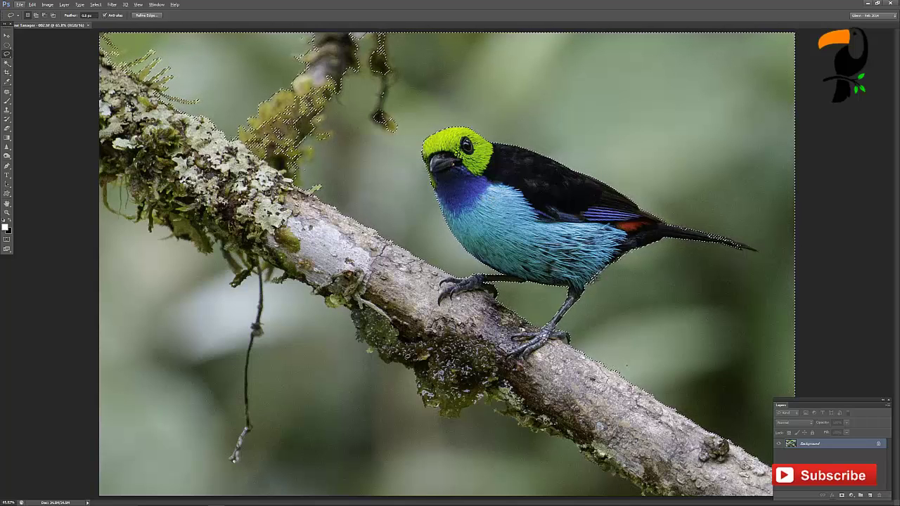
Refine the background selection edge with Feather 6 px and Shift Edge -16%.
key(ctrl+alt+r)
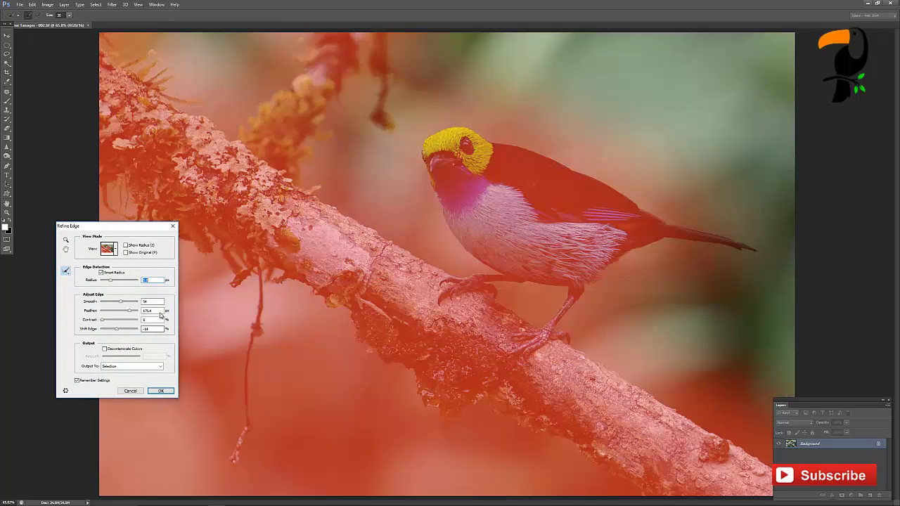
click(153, 310)
text(6)
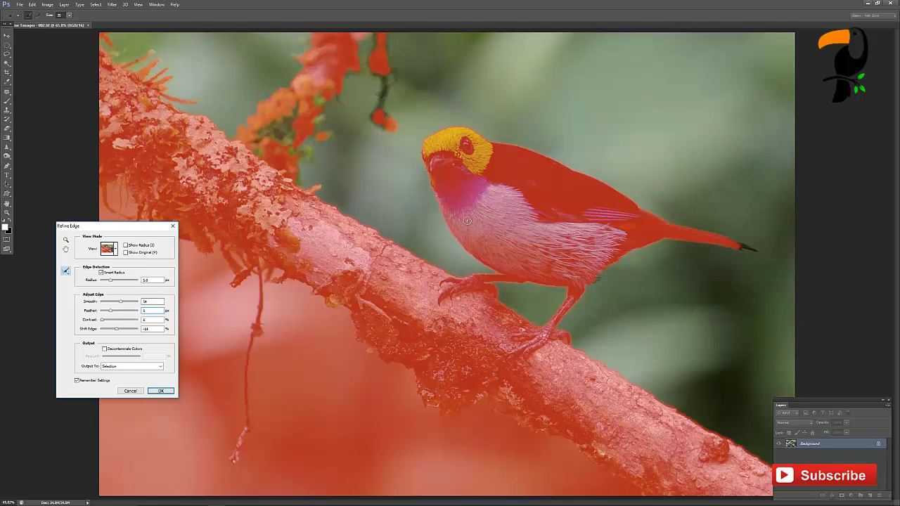
key(Tab)
key(Tab)
key(Down)
key(Down)
key(Down)
key(Down)
click(160, 391)
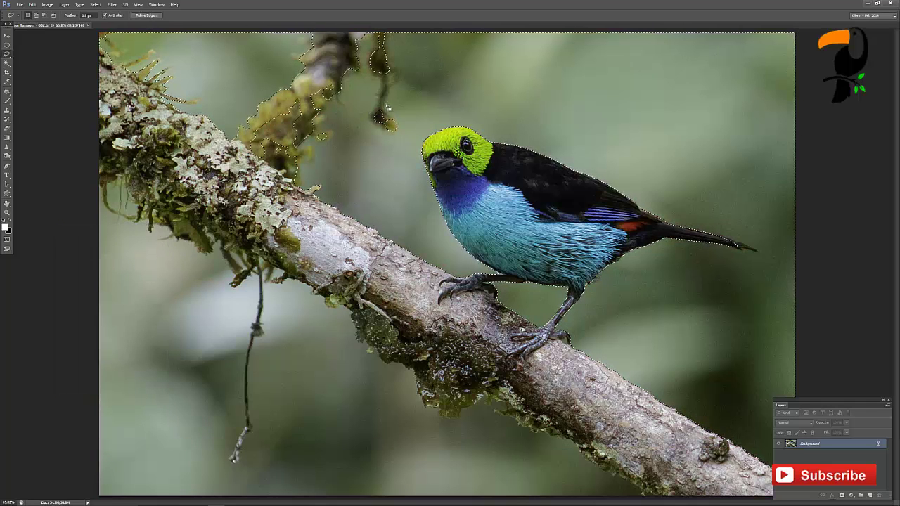
Apply Filter > Noise > Reduce Noise to the selected backdrop, with Preserve and Sharpen Details at 0%.
click(112, 4)
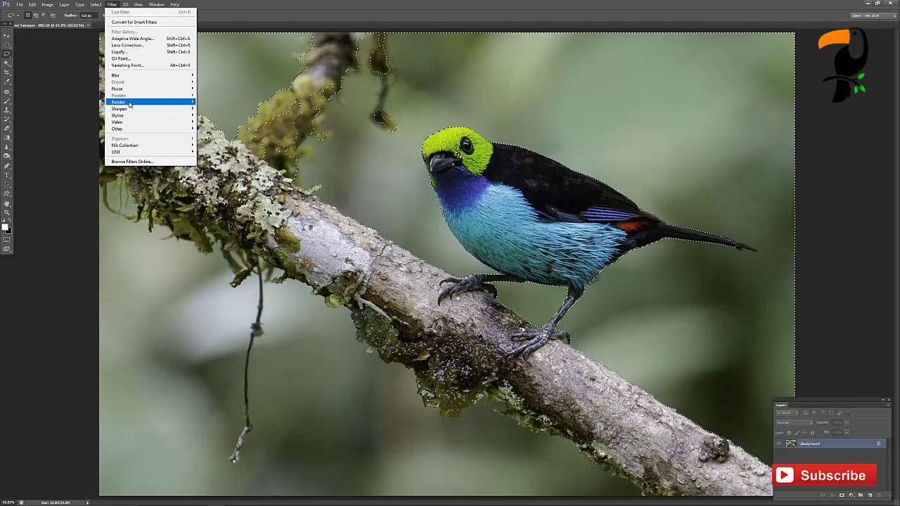
mouse_move(127, 89)
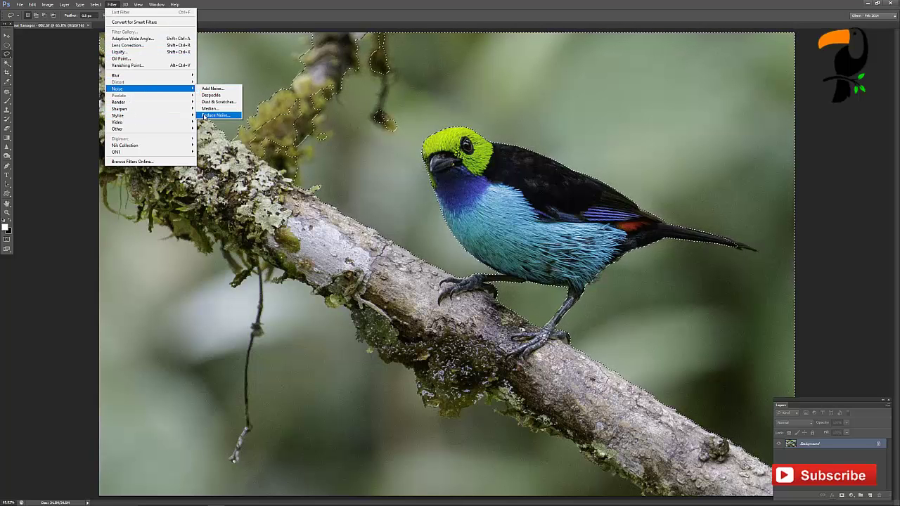
click(217, 115)
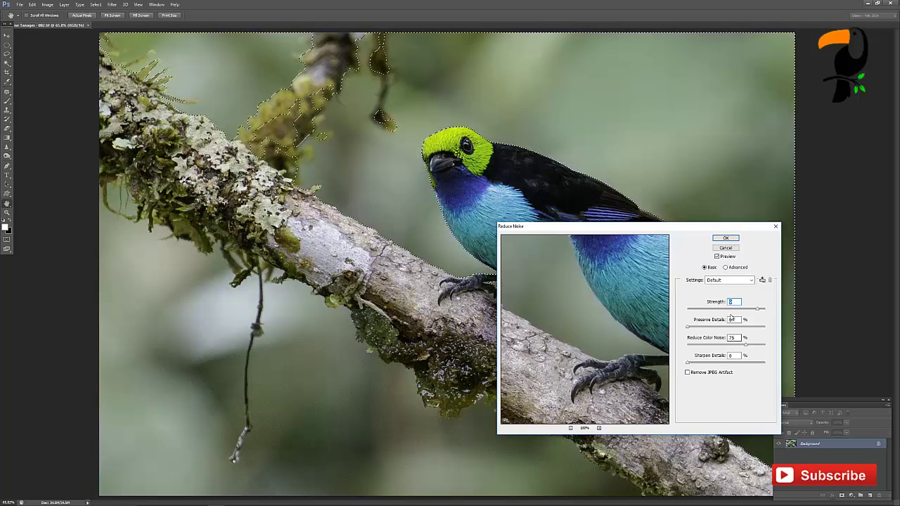
click(726, 238)
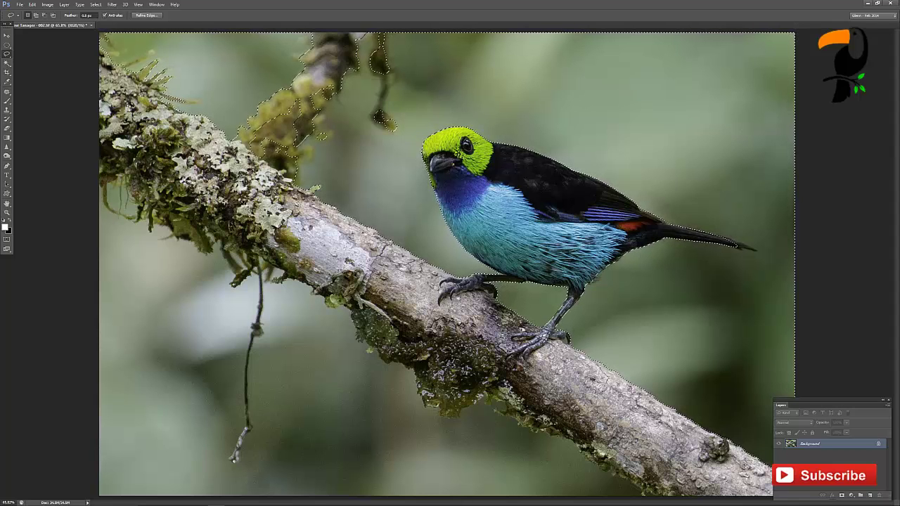
Deselect, duplicate the Background layer and reapply Reduce Noise to the Background copy.
key(ctrl+d)
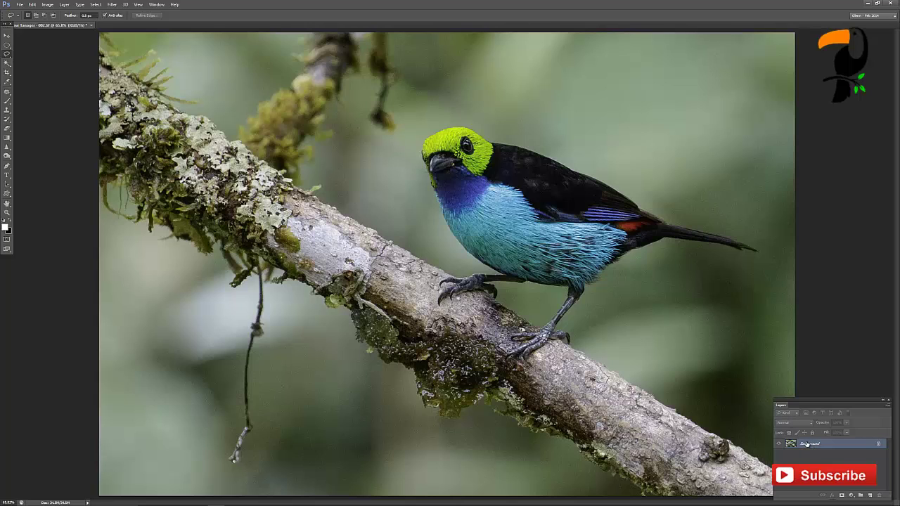
drag(807, 448, 871, 497)
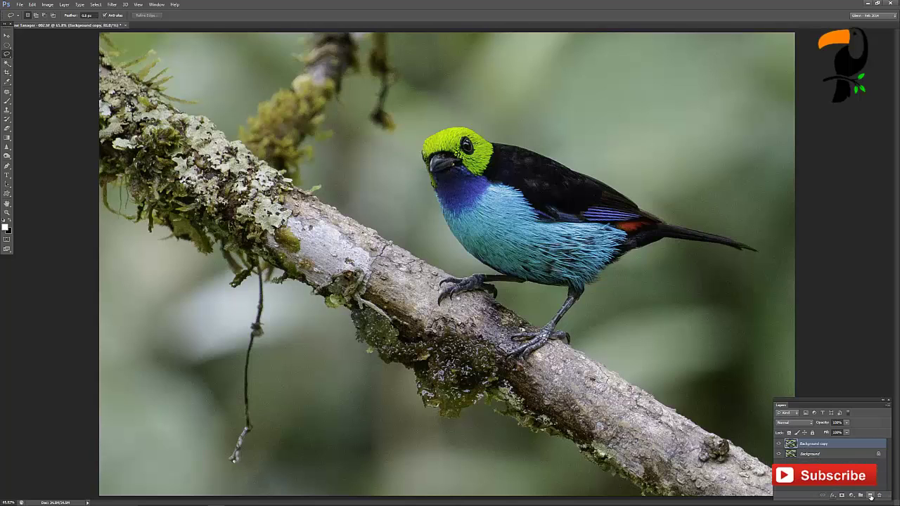
click(112, 5)
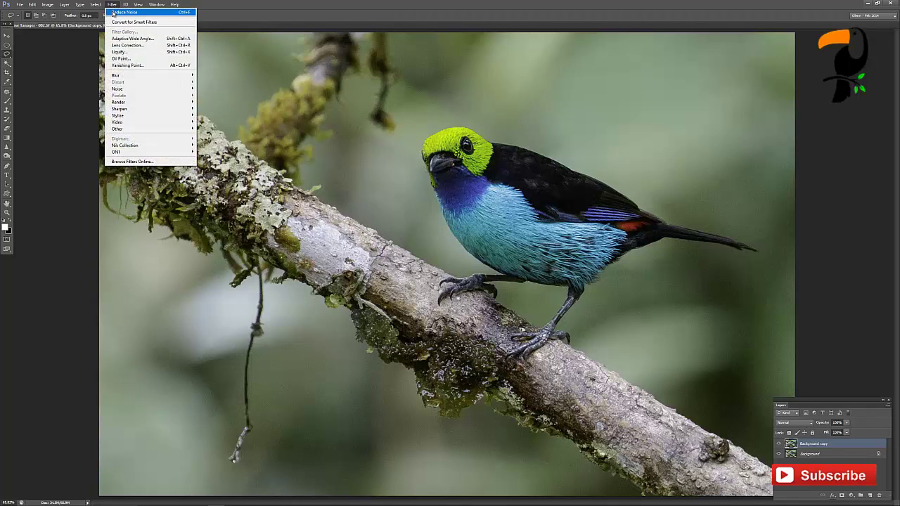
click(114, 12)
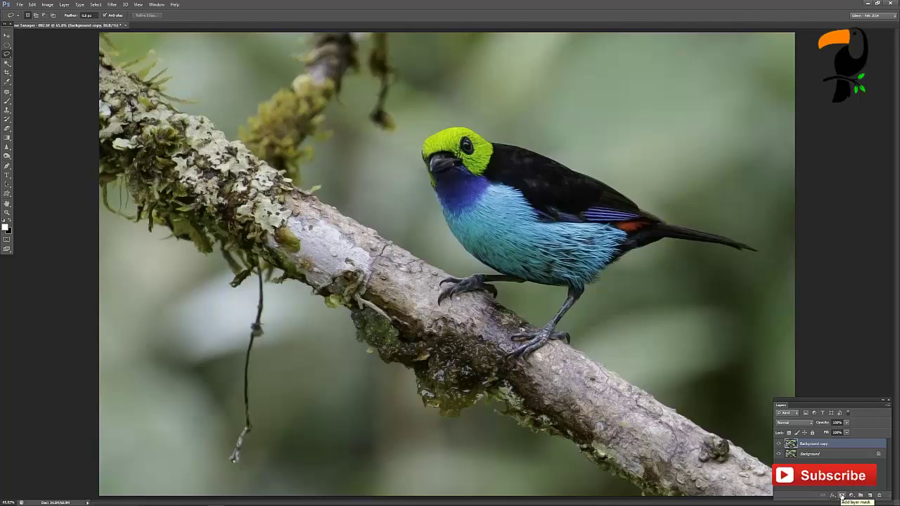
Add a layer mask to Background copy and paint the bird's belly out with a ~50 px brush.
click(842, 495)
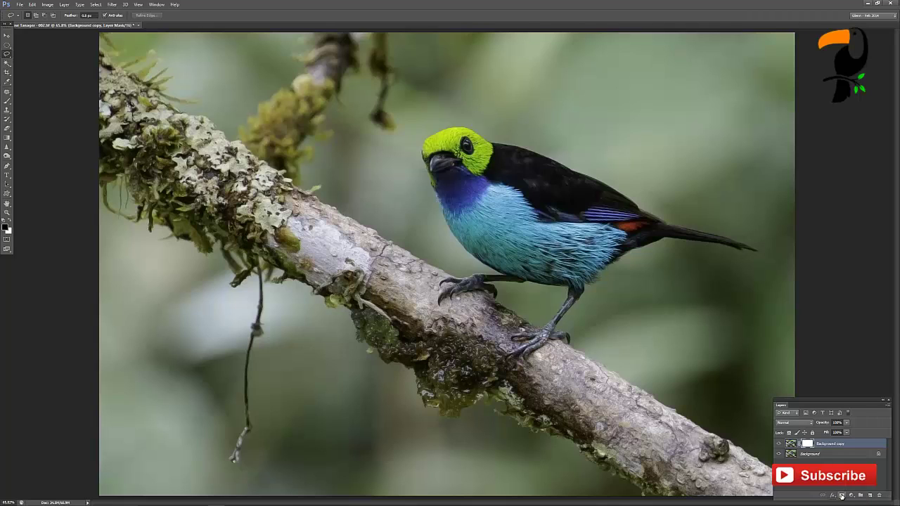
click(7, 103)
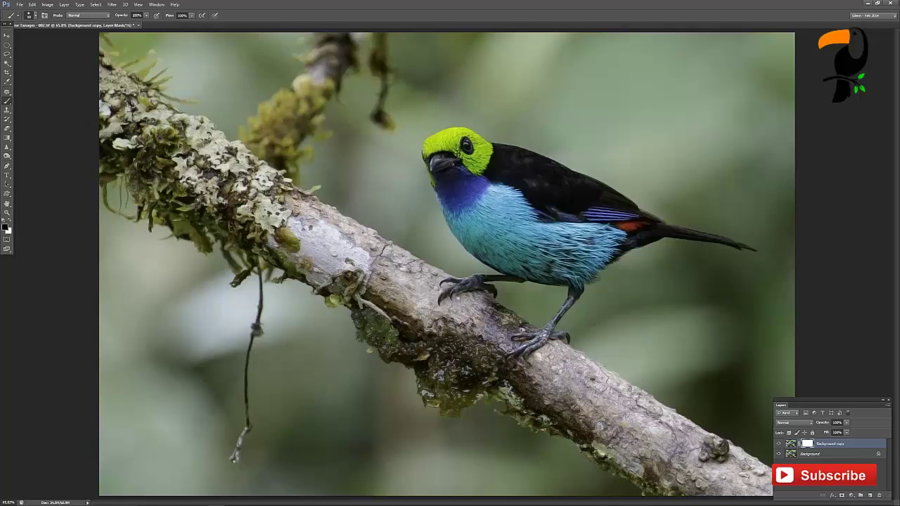
key(bracketright)
key(bracketright)
key(bracketright)
key(bracketright)
key(bracketright)
mouse_move(510, 219)
mouse_down()
mouse_move(496, 235)
mouse_move(587, 242)
mouse_move(562, 220)
mouse_move(505, 201)
mouse_move(500, 230)
mouse_move(540, 254)
mouse_move(580, 257)
mouse_move(531, 252)
mouse_move(478, 224)
mouse_move(449, 167)
mouse_move(455, 156)
mouse_move(589, 214)
mouse_move(550, 214)
mouse_move(533, 232)
mouse_move(620, 229)
mouse_move(524, 176)
mouse_up()
Show the red mask overlay and paint the bird's breast and the branch into the mask.
key(x)
key(ctrl+i)
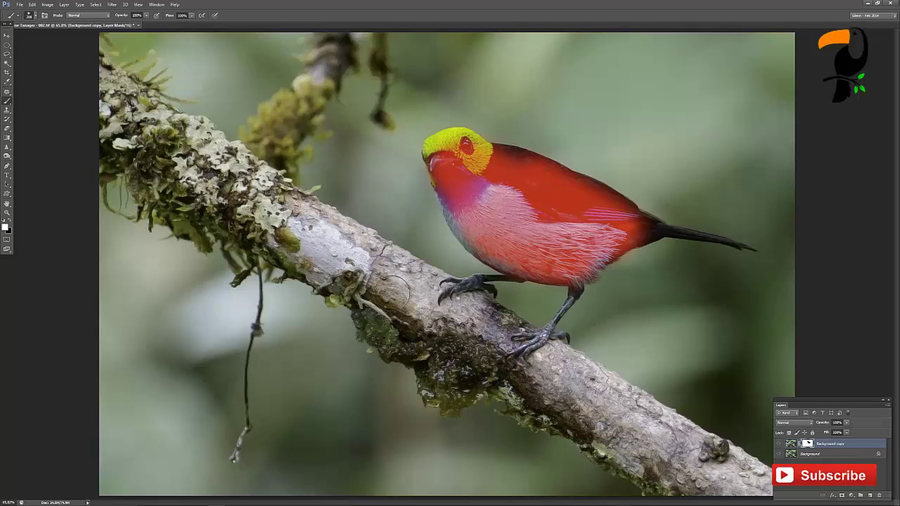
mouse_move(529, 253)
mouse_down()
mouse_move(522, 234)
mouse_move(492, 218)
mouse_move(524, 236)
mouse_move(478, 204)
mouse_move(471, 179)
mouse_up()
mouse_move(471, 311)
mouse_down()
mouse_move(445, 327)
mouse_move(710, 450)
mouse_move(151, 144)
mouse_move(348, 281)
mouse_move(141, 109)
mouse_move(172, 185)
mouse_up()
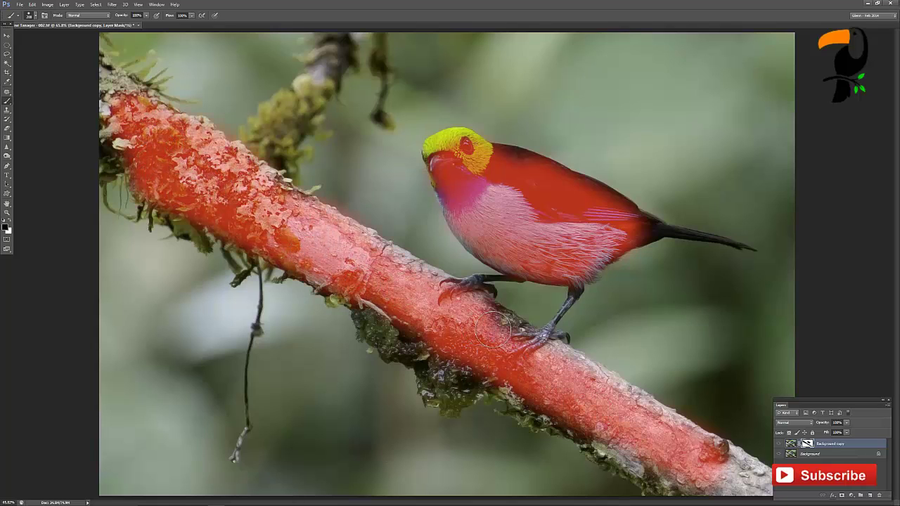
Brush the mask over the dark edge of the bird's upper back and the tail base.
key(backslash)
scroll(467, 148, up, 5)
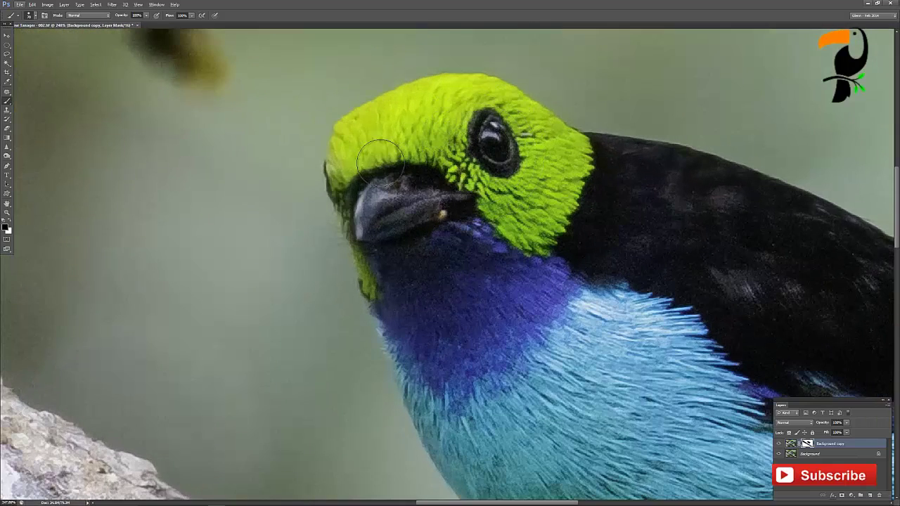
key(backslash)
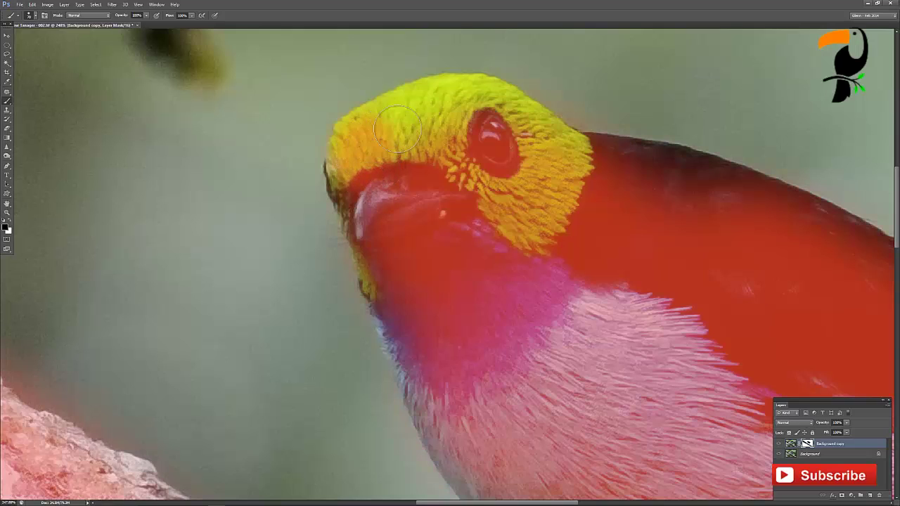
mouse_move(582, 160)
mouse_down()
mouse_move(738, 201)
mouse_move(749, 219)
mouse_up()
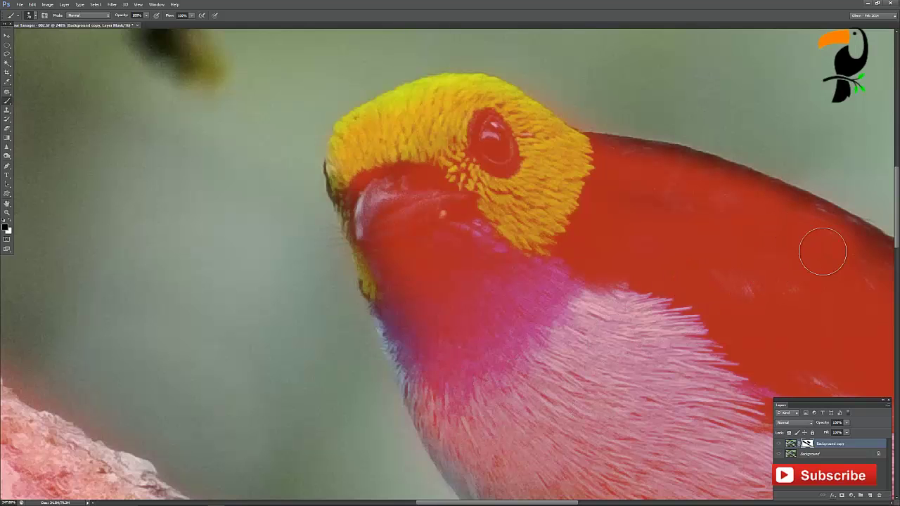
key(ctrl+0)
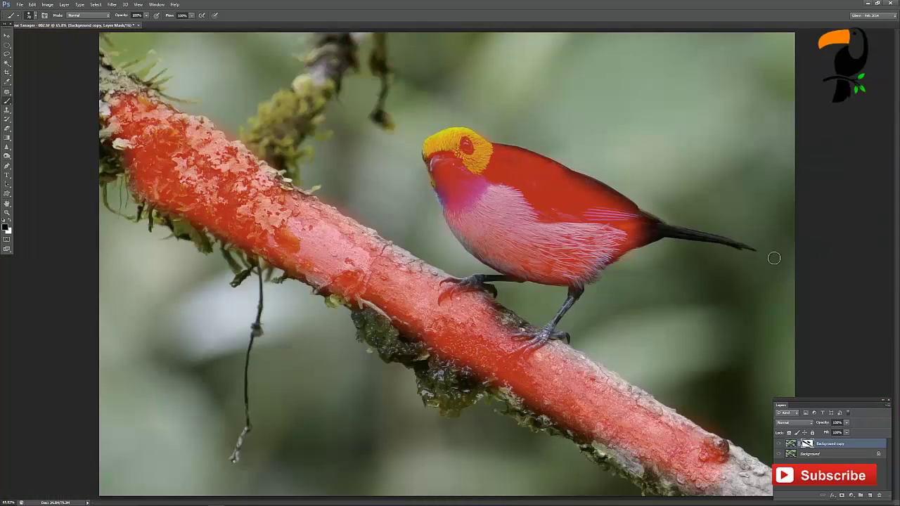
mouse_move(655, 240)
mouse_down()
mouse_move(629, 226)
mouse_move(596, 251)
mouse_up()
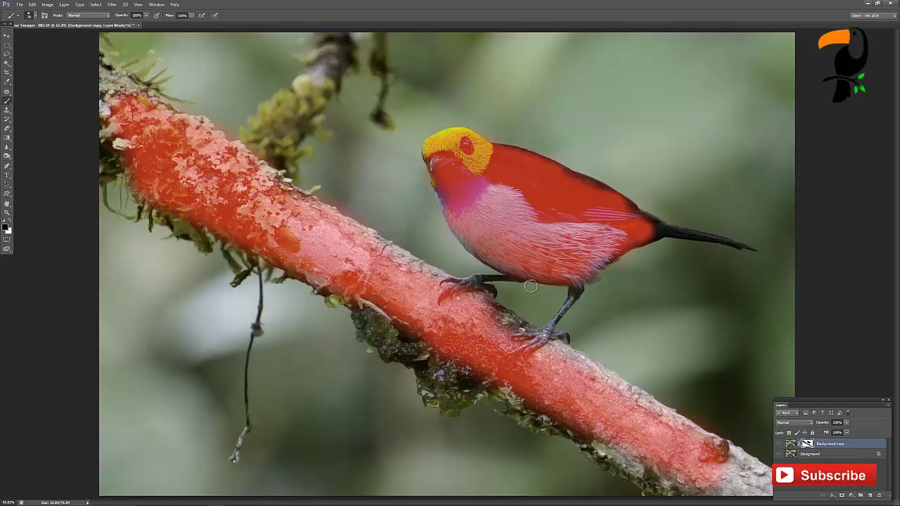
key(backslash)
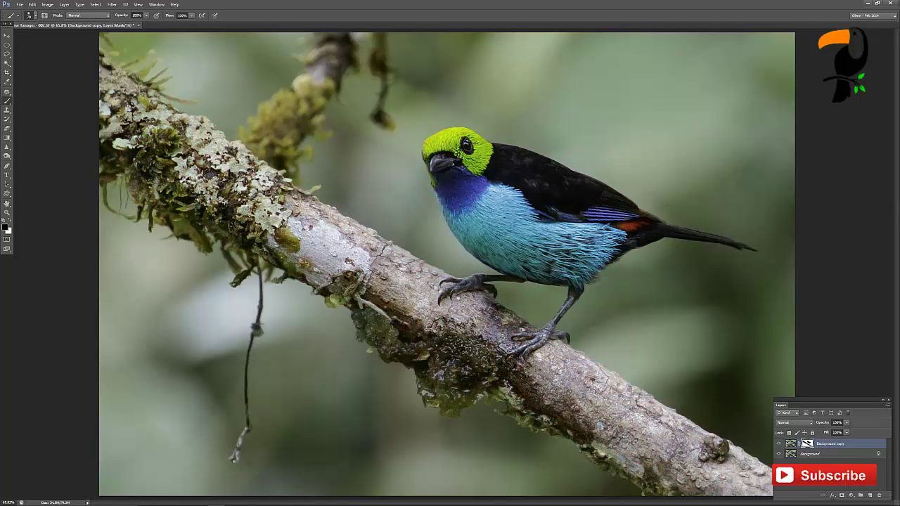
Flatten the image to one Background layer and apply Dfine 2 noise reduction.
key(ctrl+e)
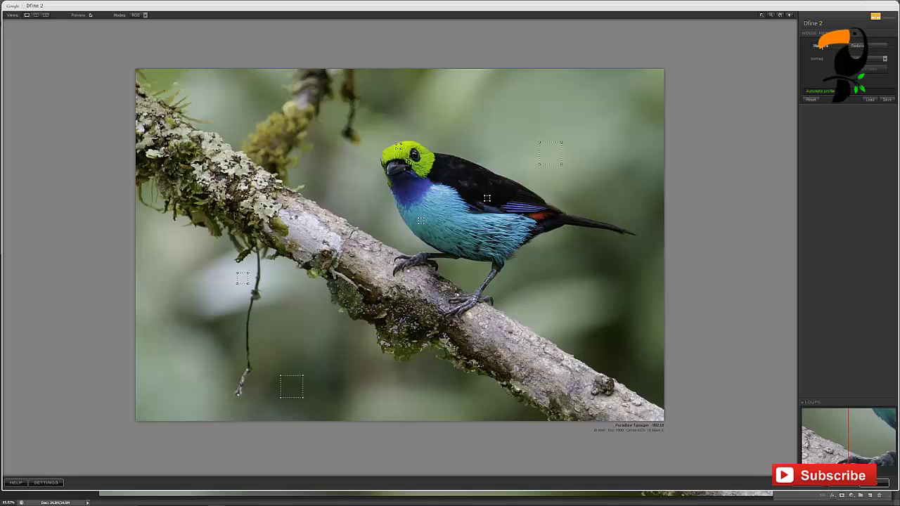
click(878, 484)
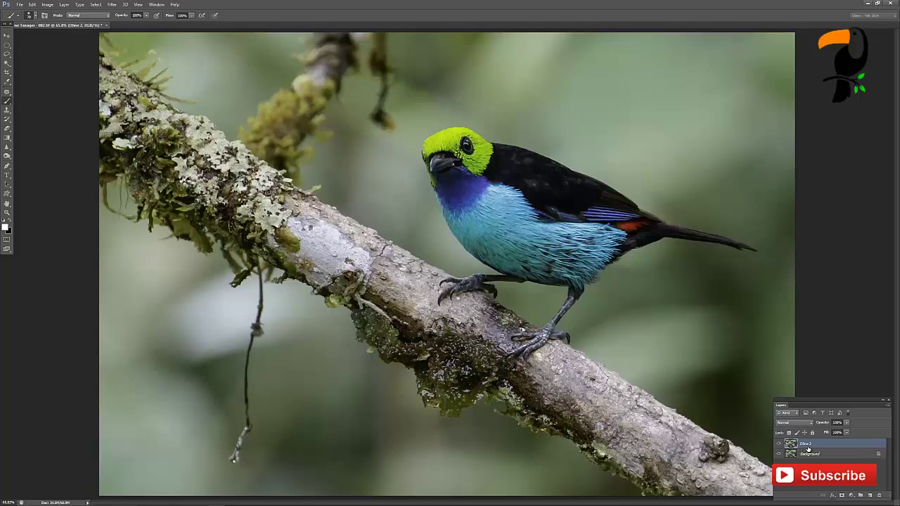
Mask the Dfine 2 layer, paint the bird out with a doubled brush, then flatten to start over.
click(841, 495)
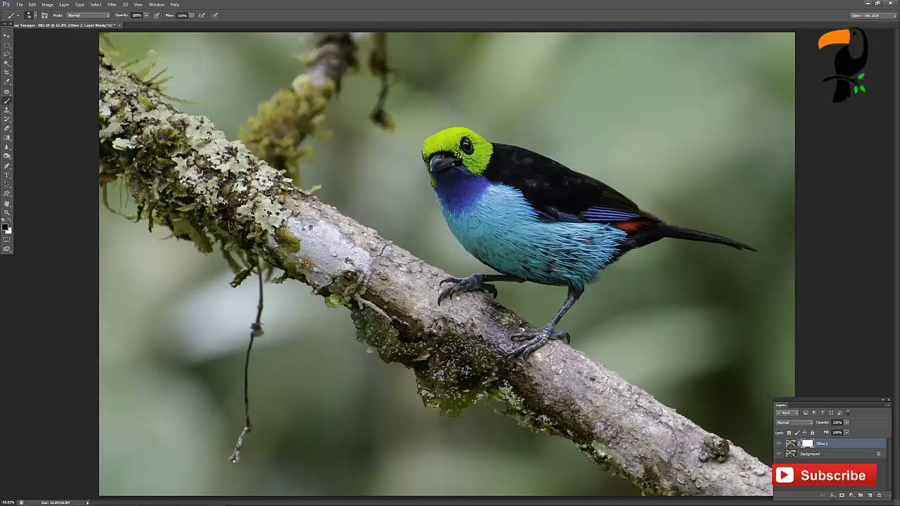
key(bracketright)
key(bracketright)
key(bracketright)
mouse_move(463, 151)
mouse_down()
mouse_move(452, 180)
mouse_move(477, 195)
mouse_up()
key(ctrl+e)
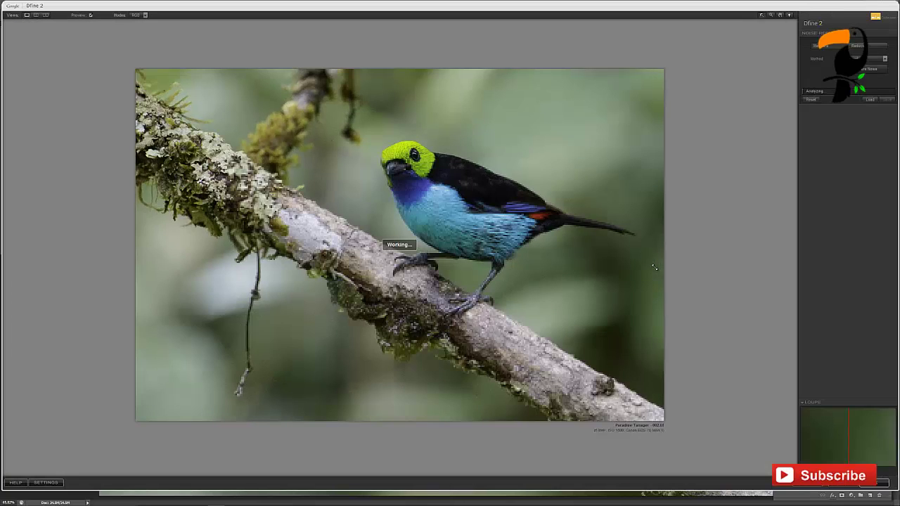
Place Control Point 1 on the backdrop above the bird and raise its reduction to 200%.
click(857, 47)
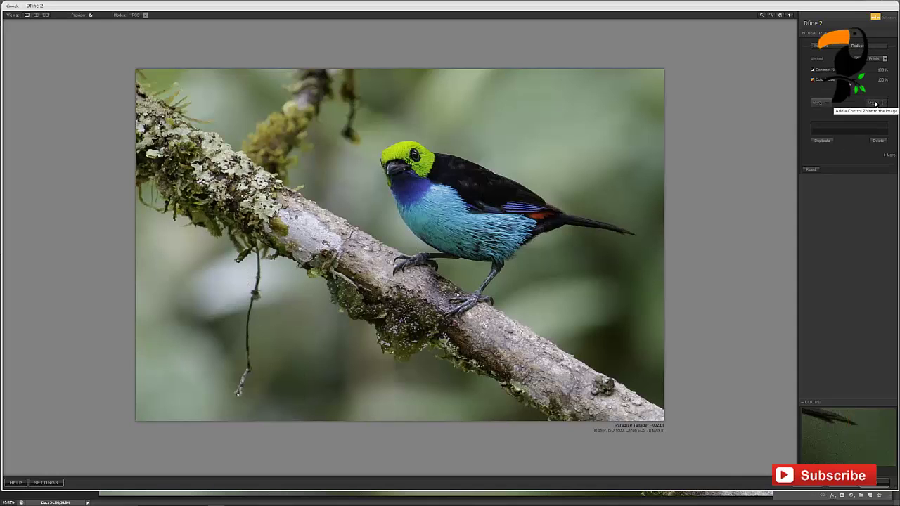
click(875, 104)
click(531, 111)
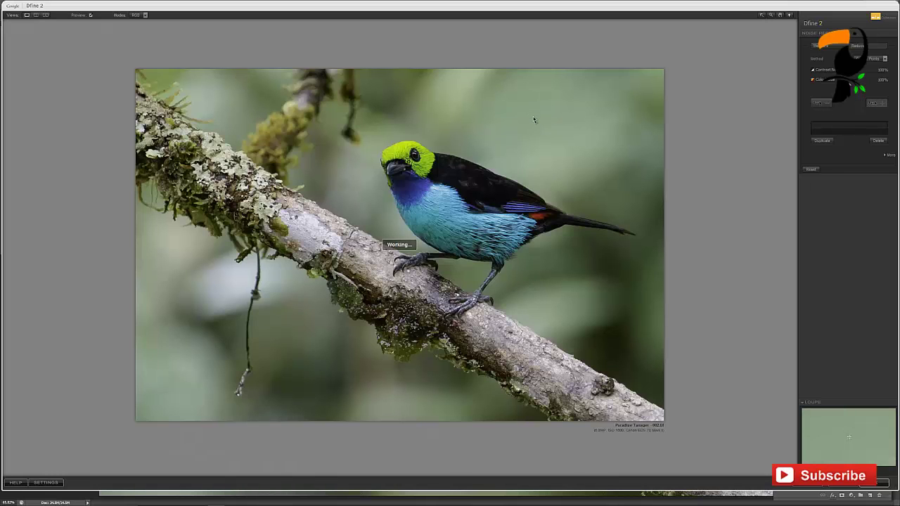
click(534, 120)
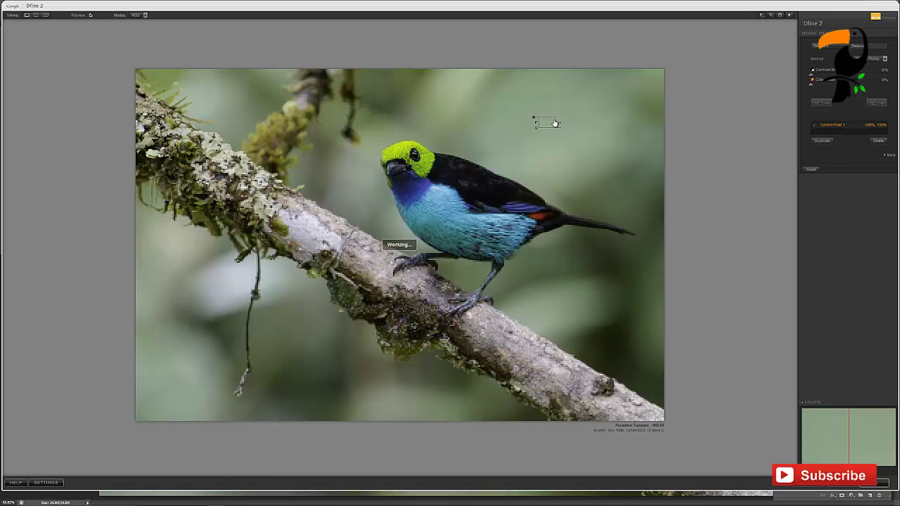
drag(555, 123, 578, 132)
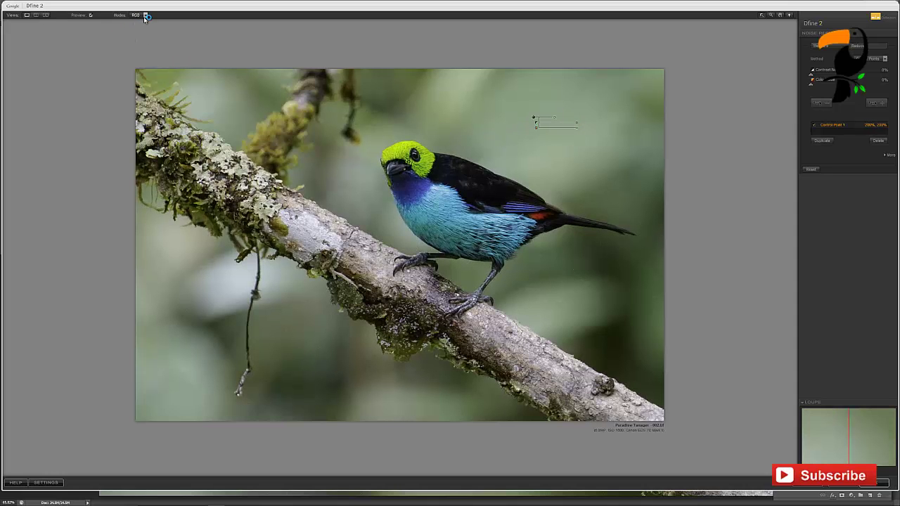
click(145, 15)
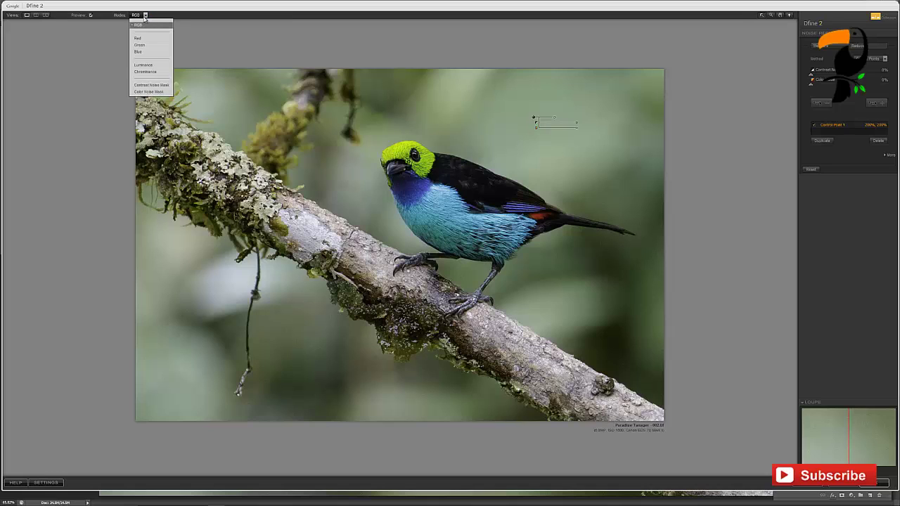
Preview the contrast noise mask and duplicate the background control point into a stack of ten copies.
click(148, 86)
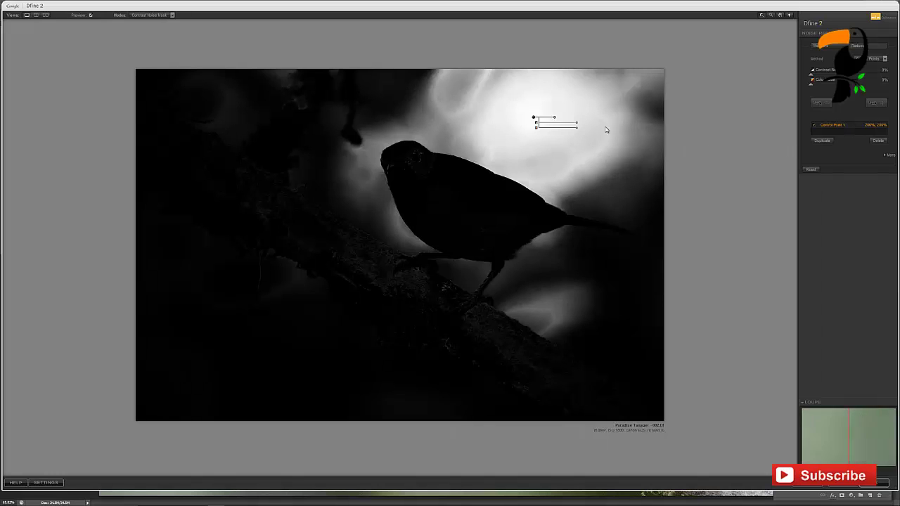
click(822, 141)
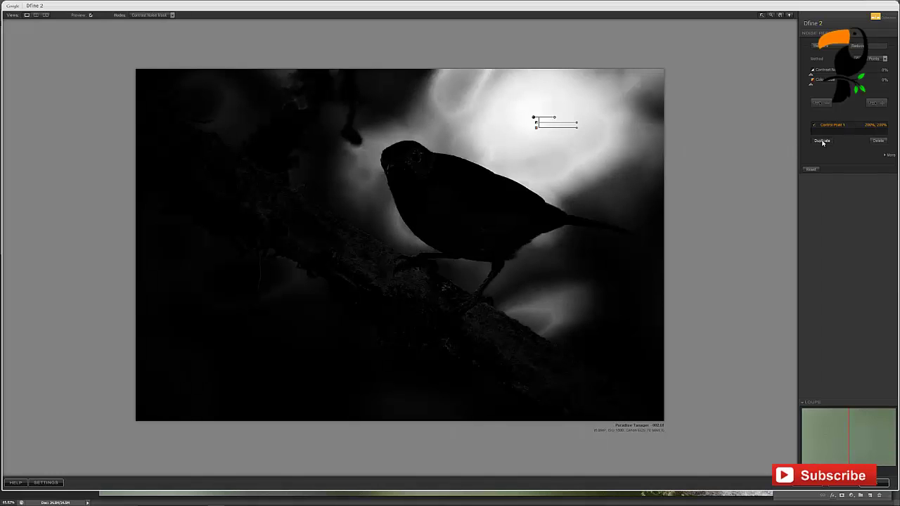
click(822, 144)
click(822, 146)
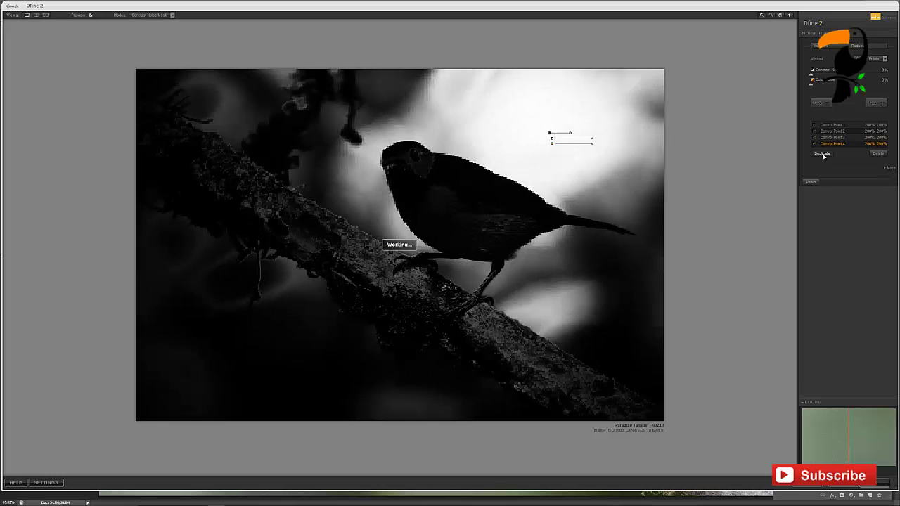
click(823, 153)
click(823, 160)
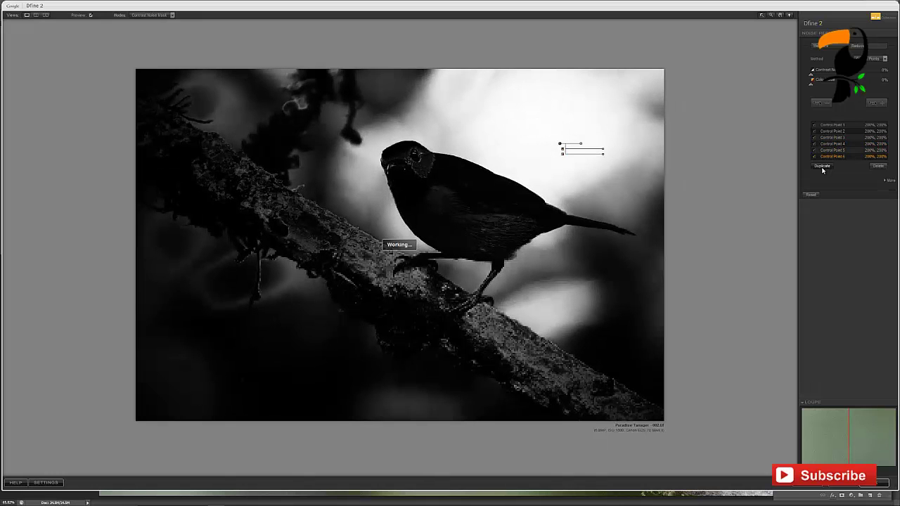
click(820, 171)
click(820, 176)
click(821, 182)
click(822, 185)
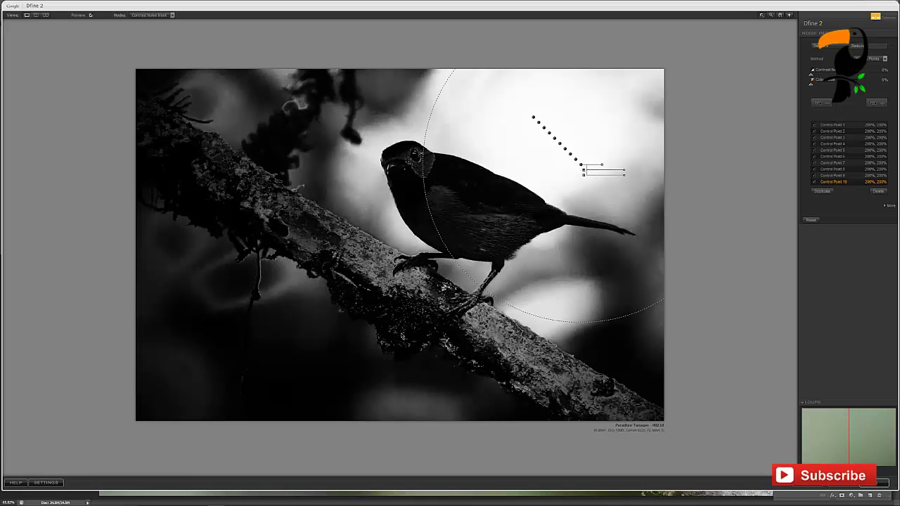
Move control points 10 to 6 onto the branch, the right background and the upper background.
drag(581, 164, 342, 393)
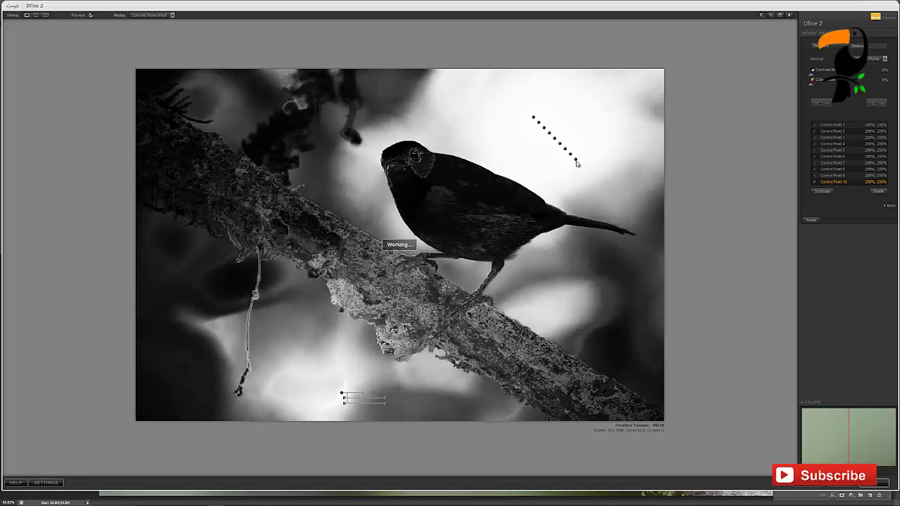
drag(576, 160, 627, 284)
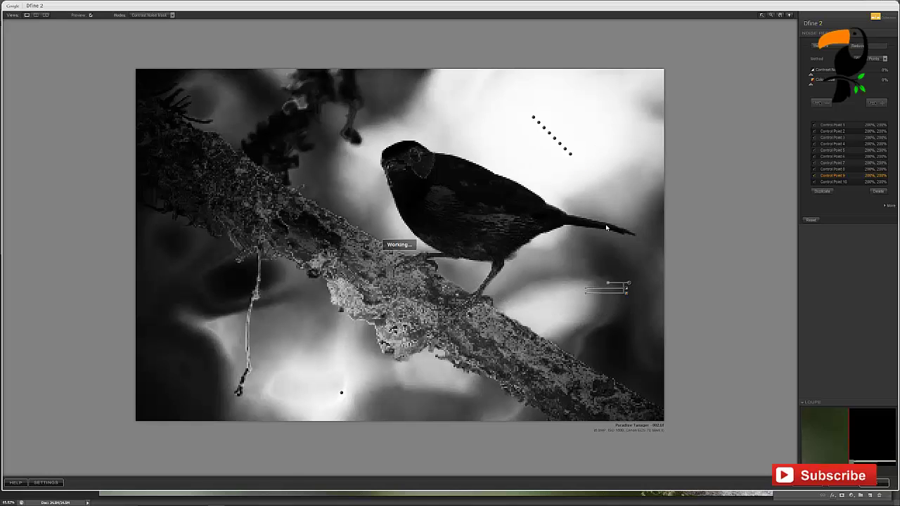
drag(570, 153, 207, 92)
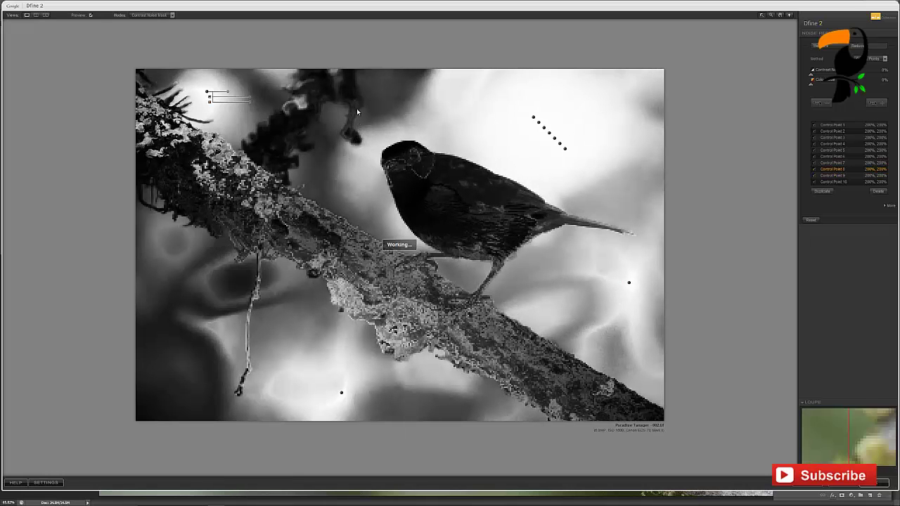
drag(565, 149, 391, 97)
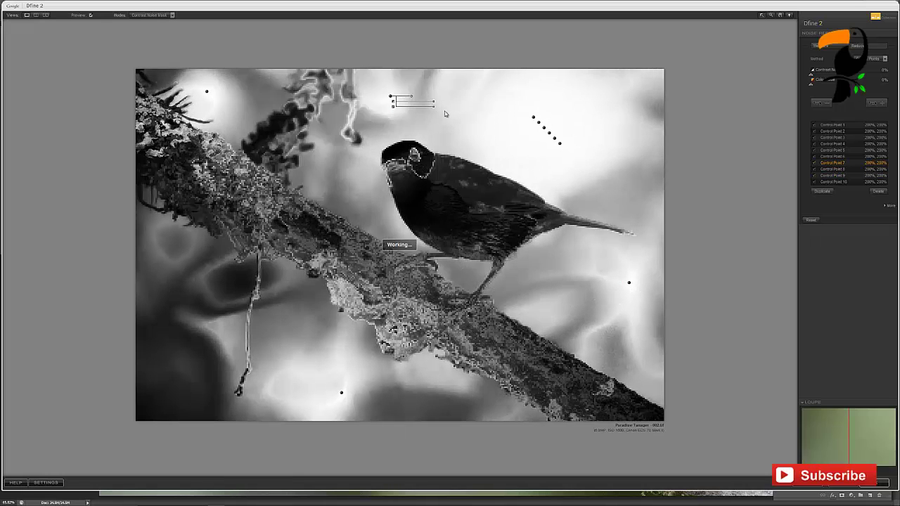
drag(560, 143, 270, 92)
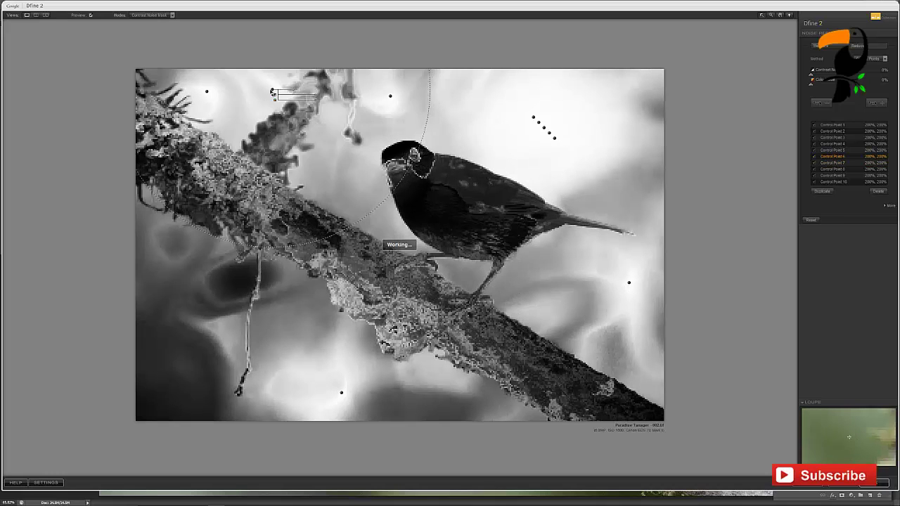
Place control points 5 to 2 in the left, lower-left and right background.
click(555, 138)
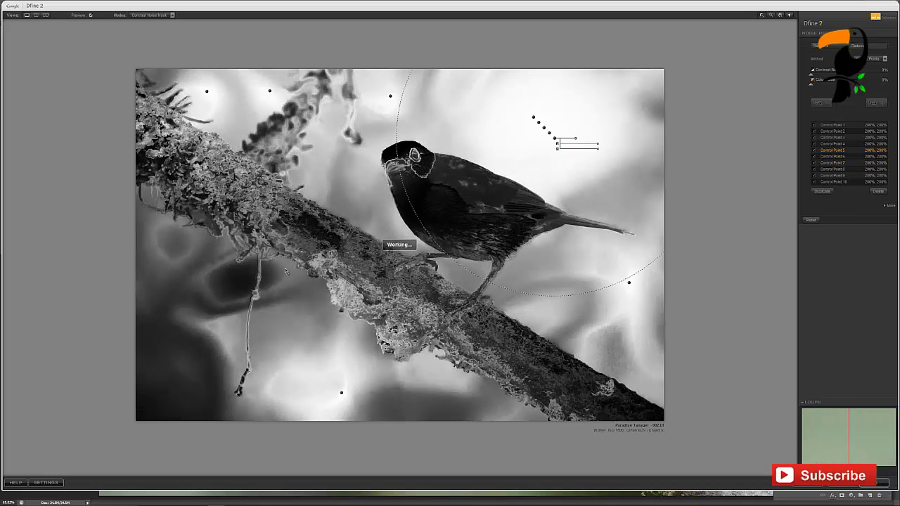
drag(555, 138, 252, 280)
click(549, 133)
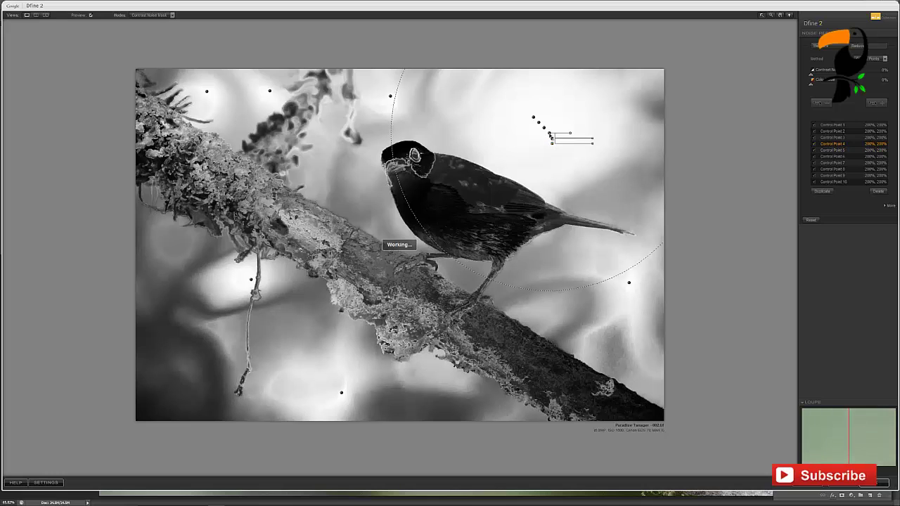
drag(260, 335, 198, 365)
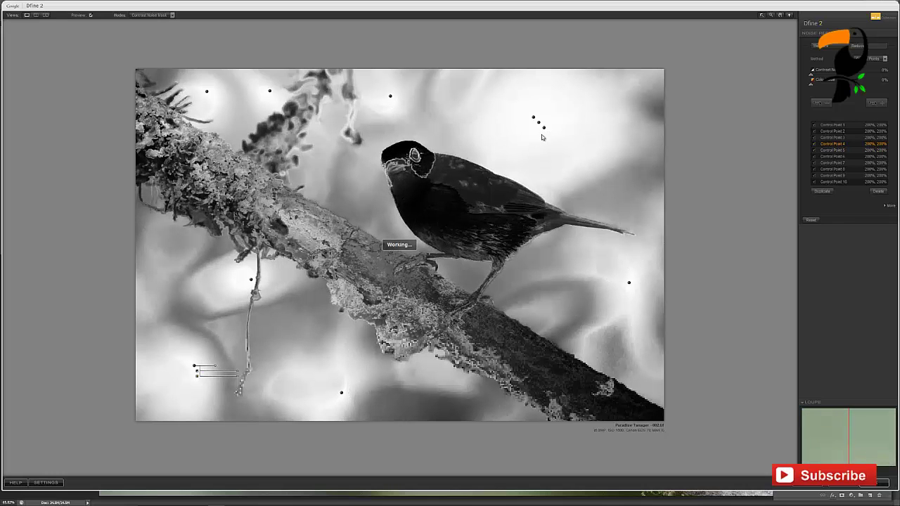
drag(544, 128, 200, 313)
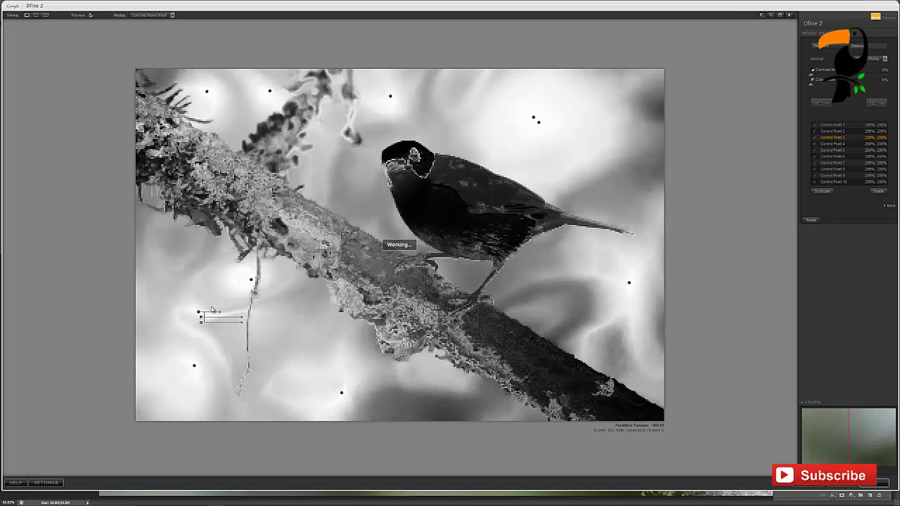
drag(540, 124, 631, 166)
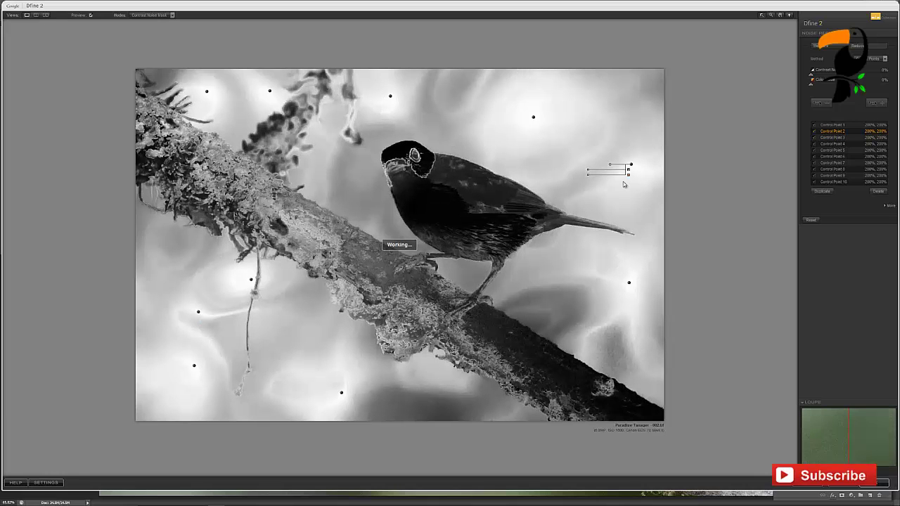
Duplicate the control point twice and place both copies in the lower-right background.
click(827, 192)
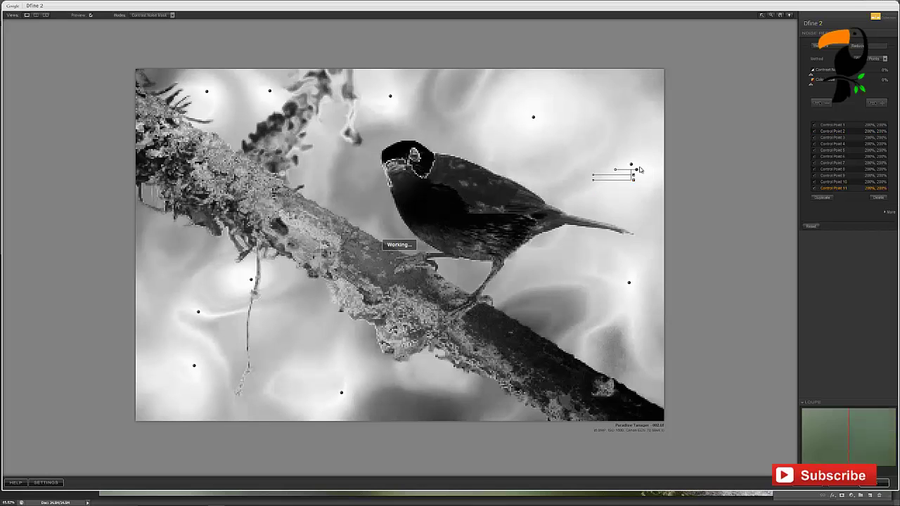
drag(631, 166, 570, 323)
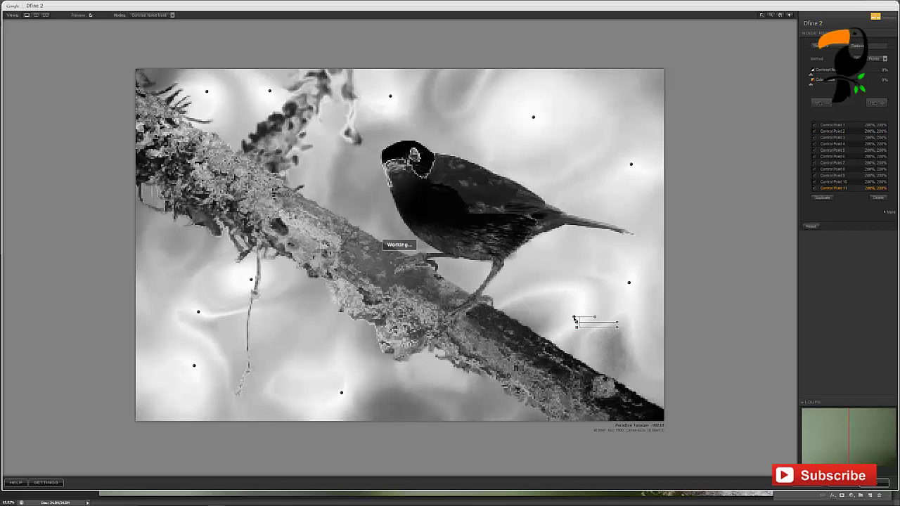
click(822, 199)
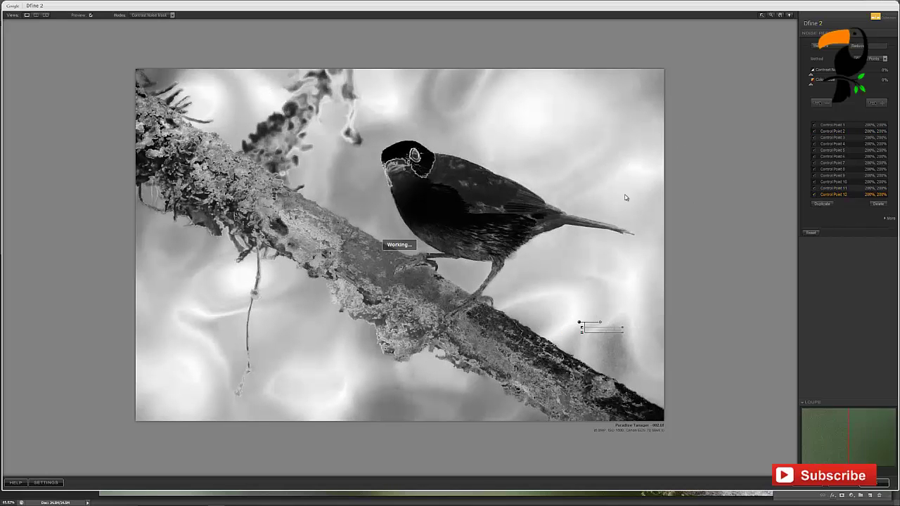
drag(587, 321, 602, 351)
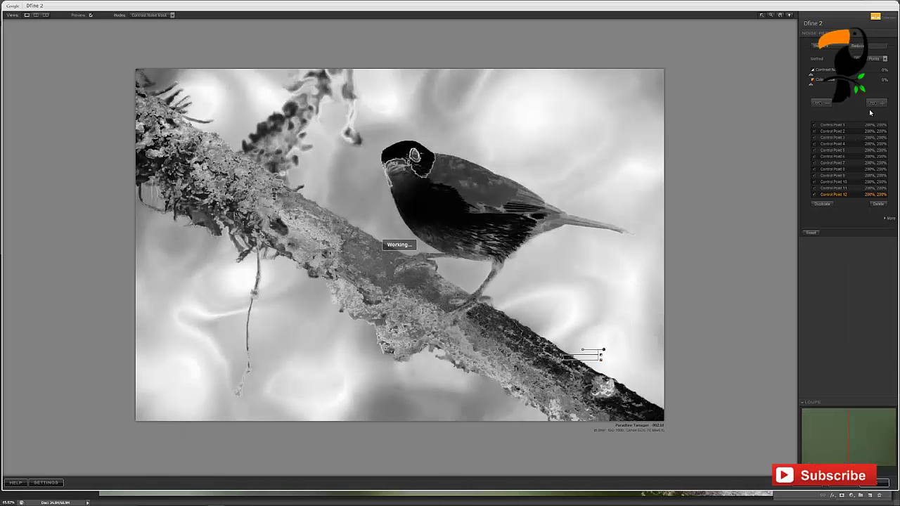
Add 0% control points on the tanager's back and two branch spots, then apply the result.
click(472, 195)
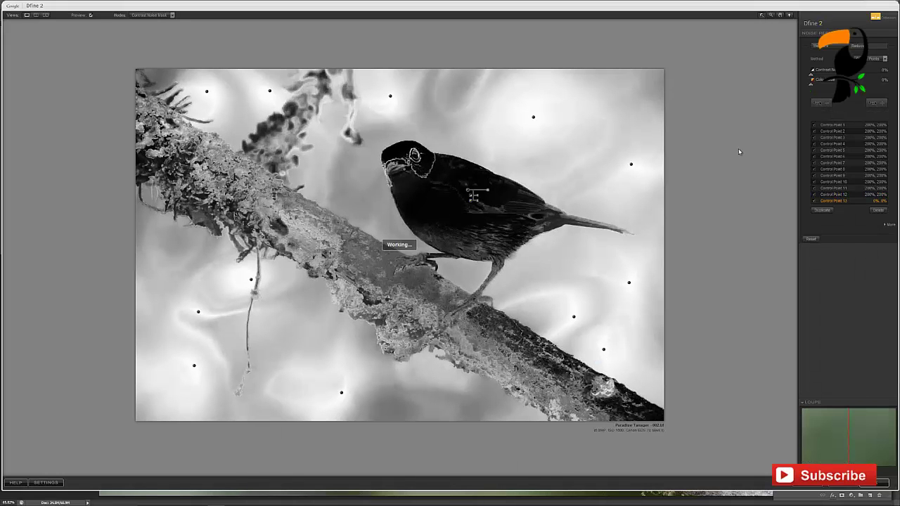
click(824, 105)
click(317, 232)
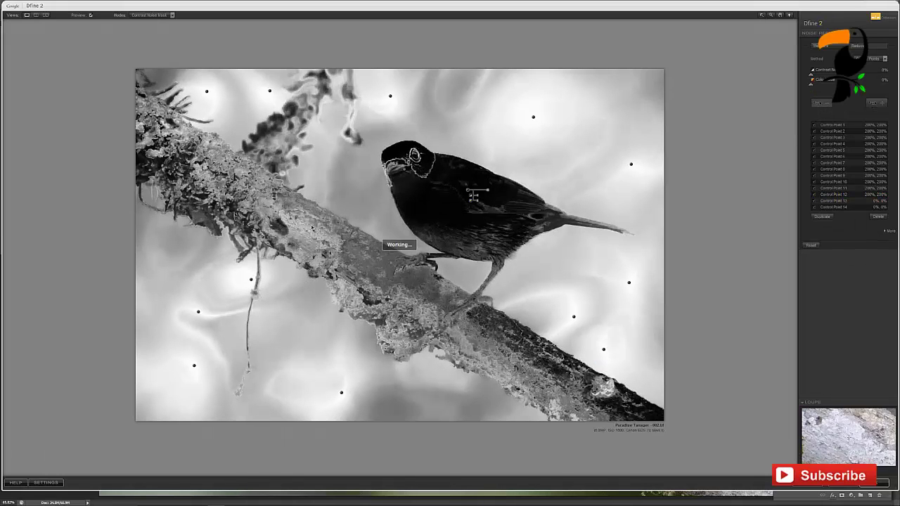
click(821, 104)
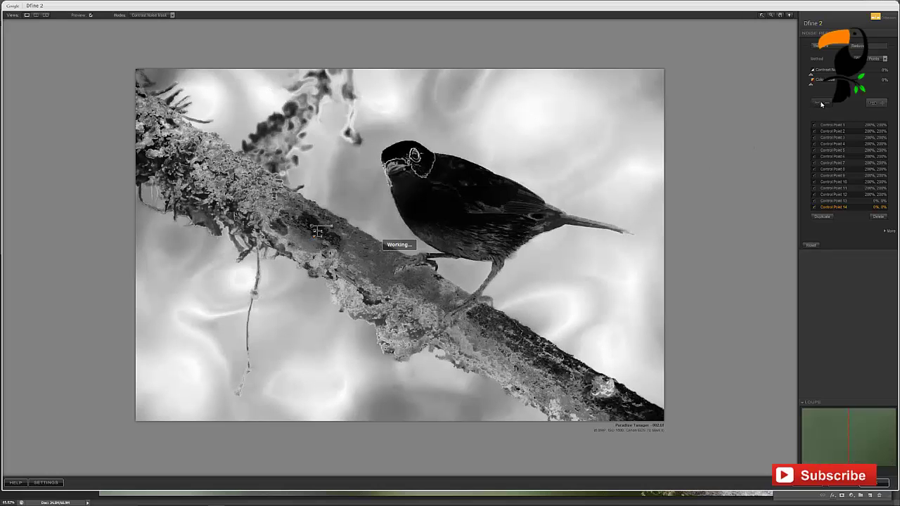
click(415, 303)
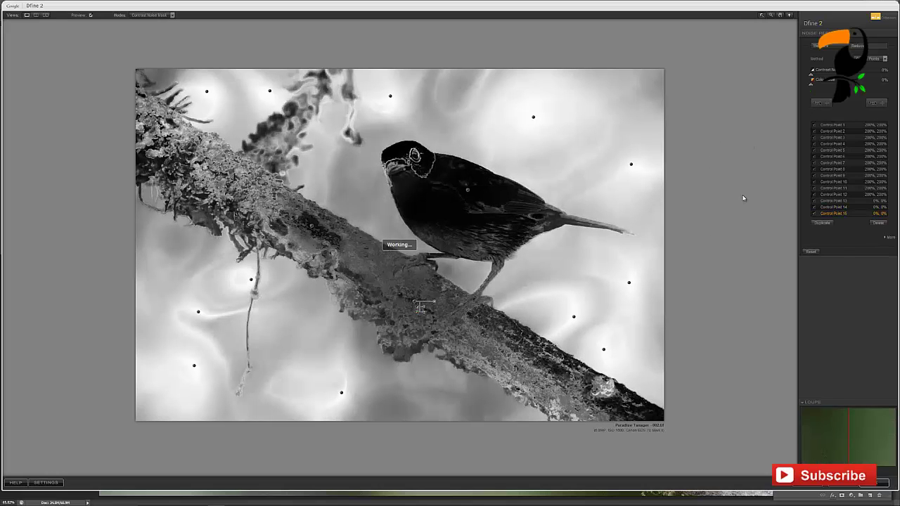
click(871, 484)
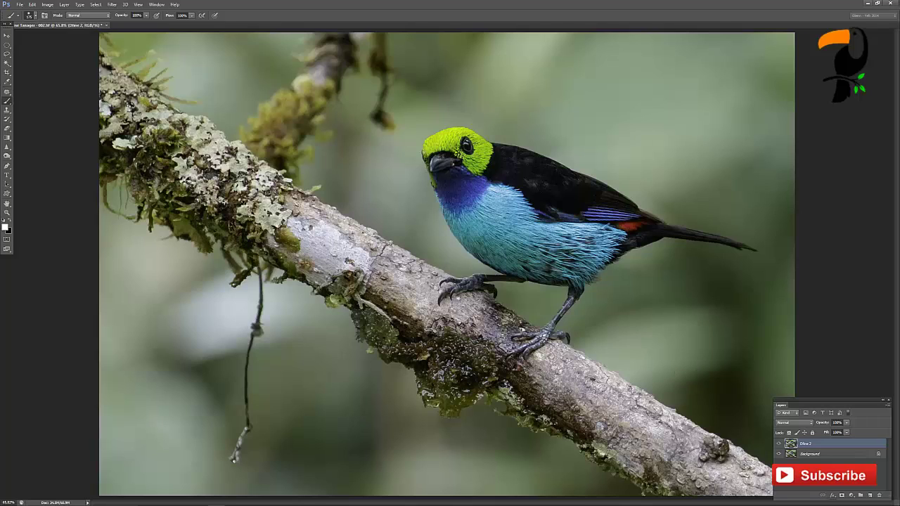
Add a white mask to the Dfine 2 layer, shrink the brush, and fit the photo with Ctrl+0.
click(842, 497)
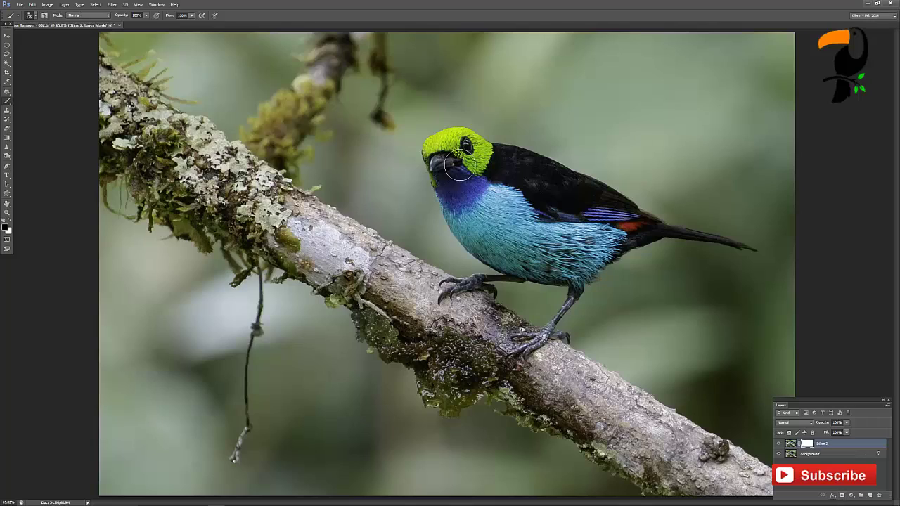
scroll(456, 144, up, 3)
scroll(456, 145, up, 5)
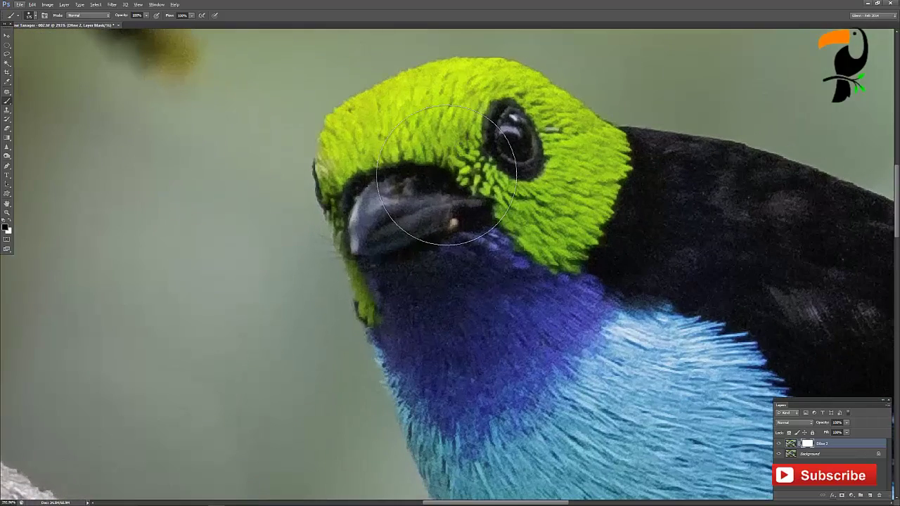
key(bracketleft)
key(bracketleft)
key(bracketleft)
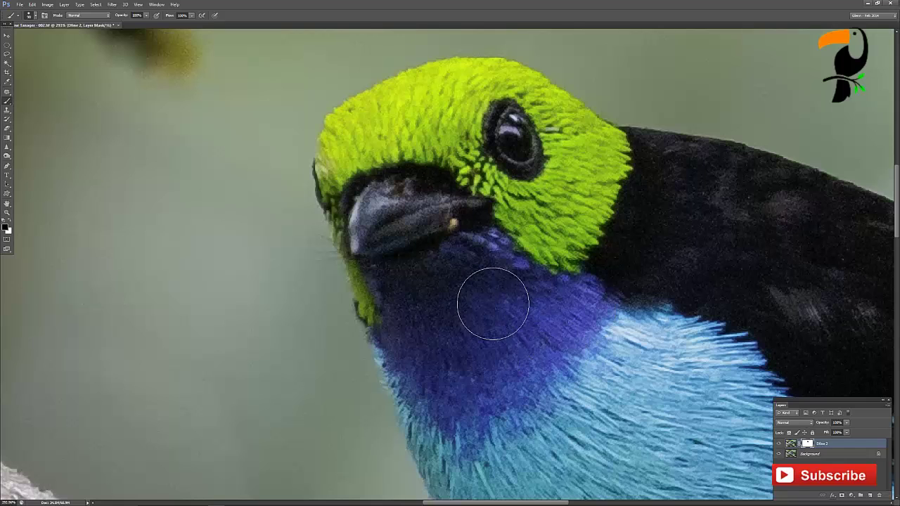
key(ctrl+0)
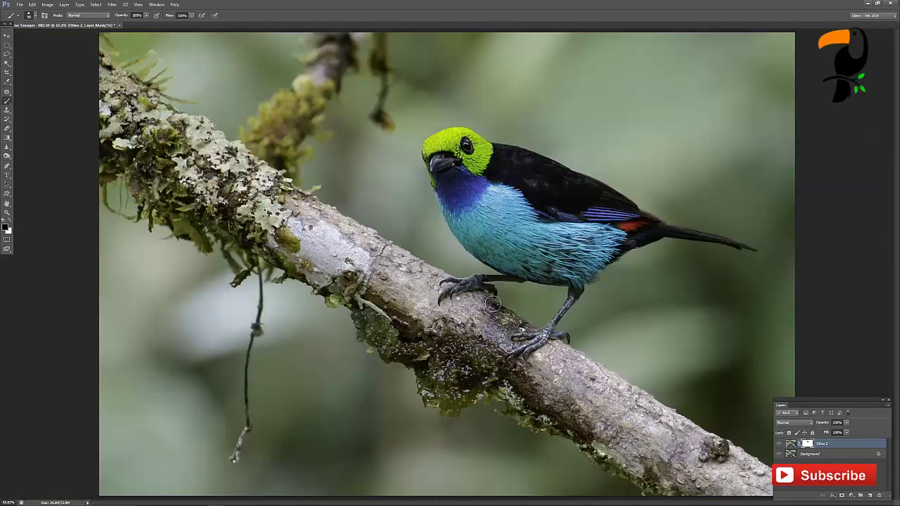